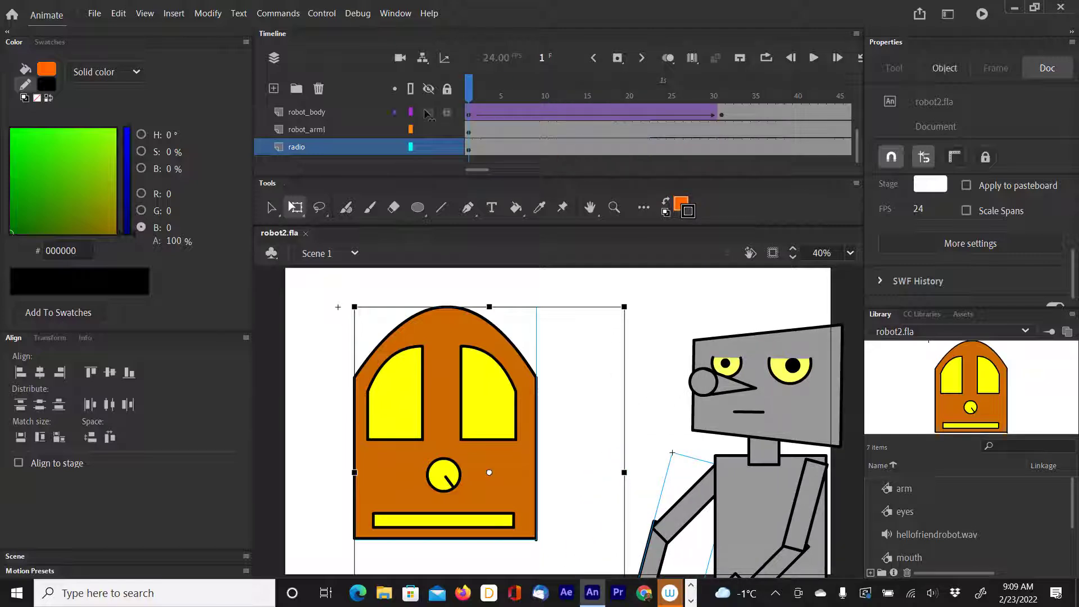
- Play the animation and scrub back and forth around frames 97 to 130 to examine the robot's left arm motion at the radio
{"action": "key", "text": "Return"}
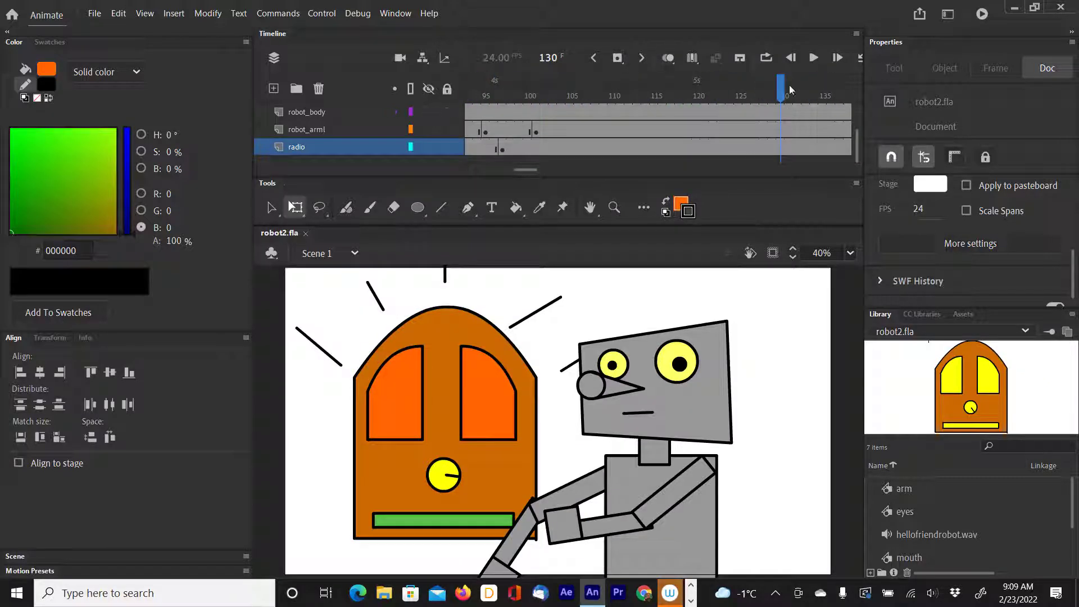
{"action": "left_click_drag", "start_coordinate": [784, 86], "coordinate": [590, 104]}
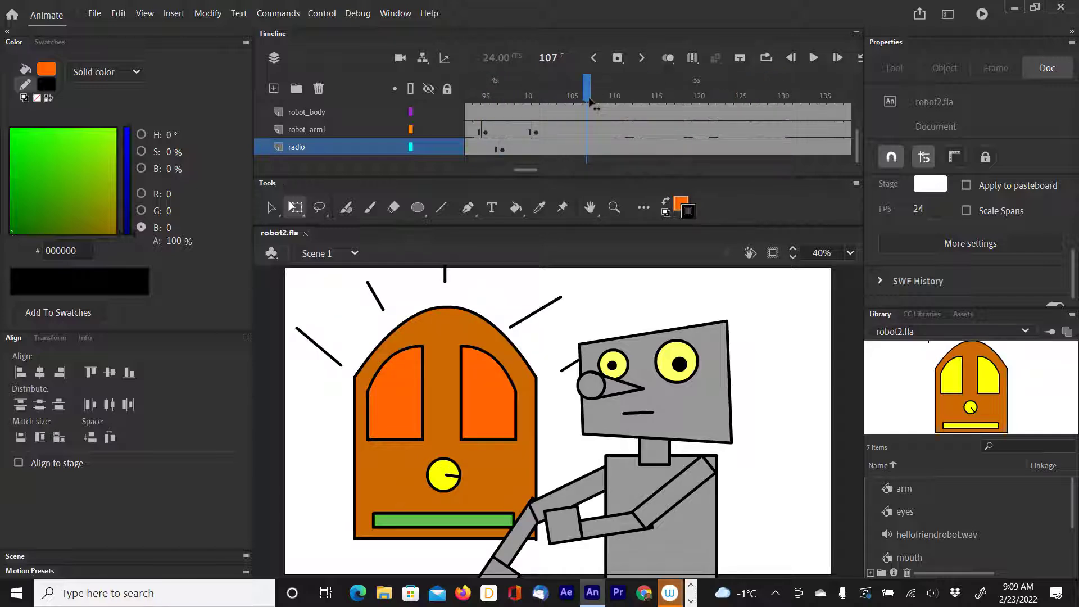
{"action": "mouse_move", "coordinate": [590, 104]}
{"action": "left_mouse_down"}
{"action": "mouse_move", "coordinate": [498, 104]}
{"action": "mouse_move", "coordinate": [596, 104]}
{"action": "left_mouse_up"}
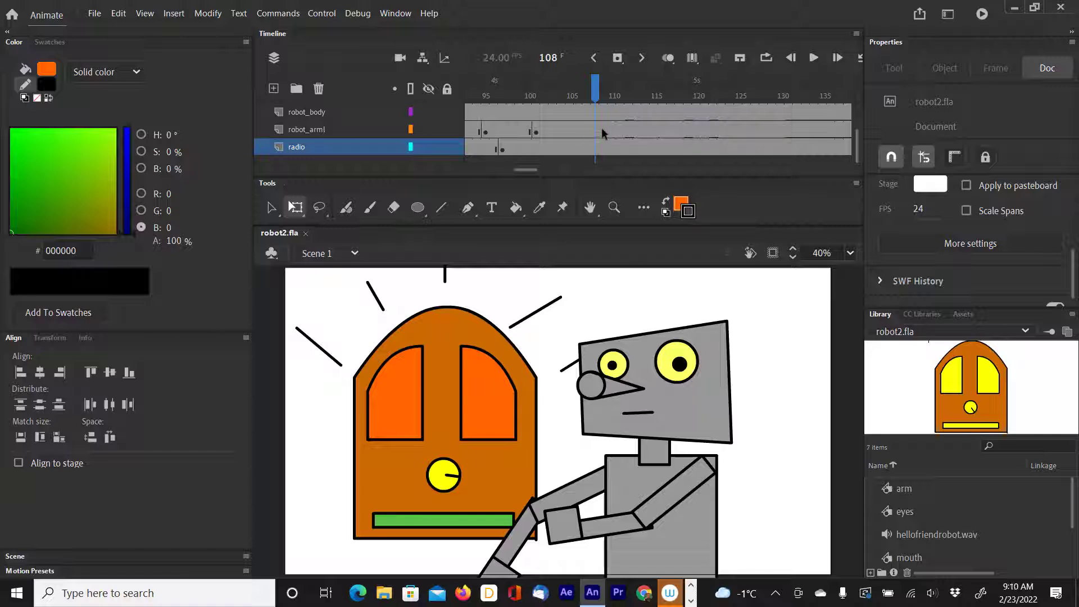
{"action": "scroll", "coordinate": [601, 132], "scroll_direction": "up", "scroll_amount": 1}
{"action": "key", "text": "comma"}
{"action": "key", "text": "comma"}
{"action": "key", "text": "comma"}
{"action": "key", "text": "comma"}
{"action": "key", "text": "comma"}
{"action": "key", "text": "comma"}
{"action": "key", "text": "comma"}
{"action": "key", "text": "comma"}
{"action": "key", "text": "comma"}
{"action": "key", "text": "comma"}
{"action": "key", "text": "comma"}
{"action": "key", "text": "comma"}
{"action": "key", "text": "comma"}
{"action": "key", "text": "comma"}
{"action": "key", "text": "comma"}
{"action": "key", "text": "comma"}
{"action": "key", "text": "comma"}
{"action": "key", "text": "comma"}
{"action": "key", "text": "comma"}
{"action": "key", "text": "comma"}
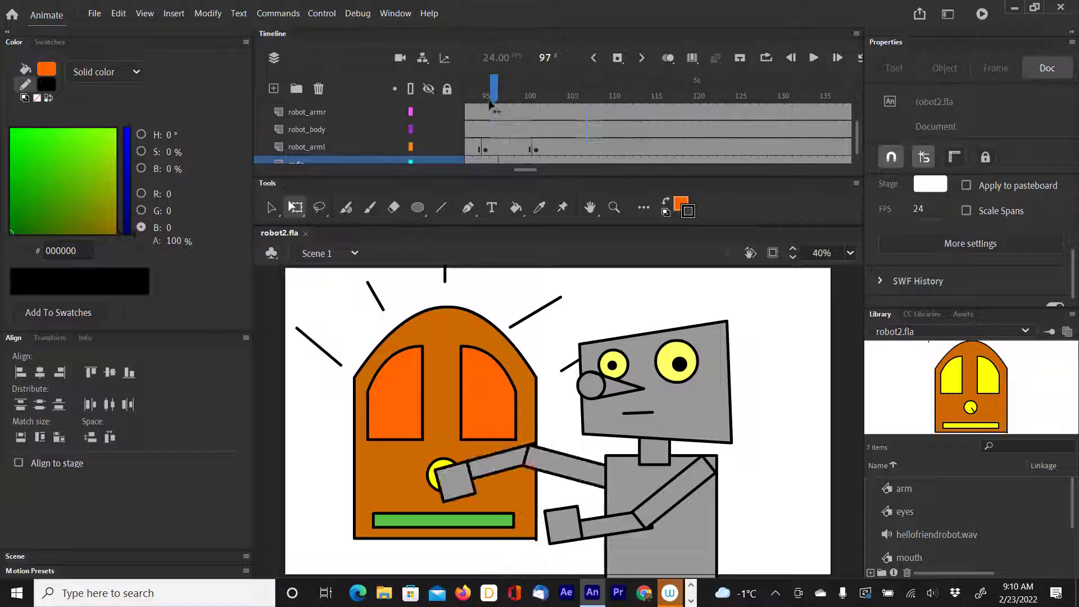
- Insert a keyframe at frame 113 on the robot_arml layer
{"action": "left_click_drag", "start_coordinate": [602, 105], "coordinate": [806, 113]}
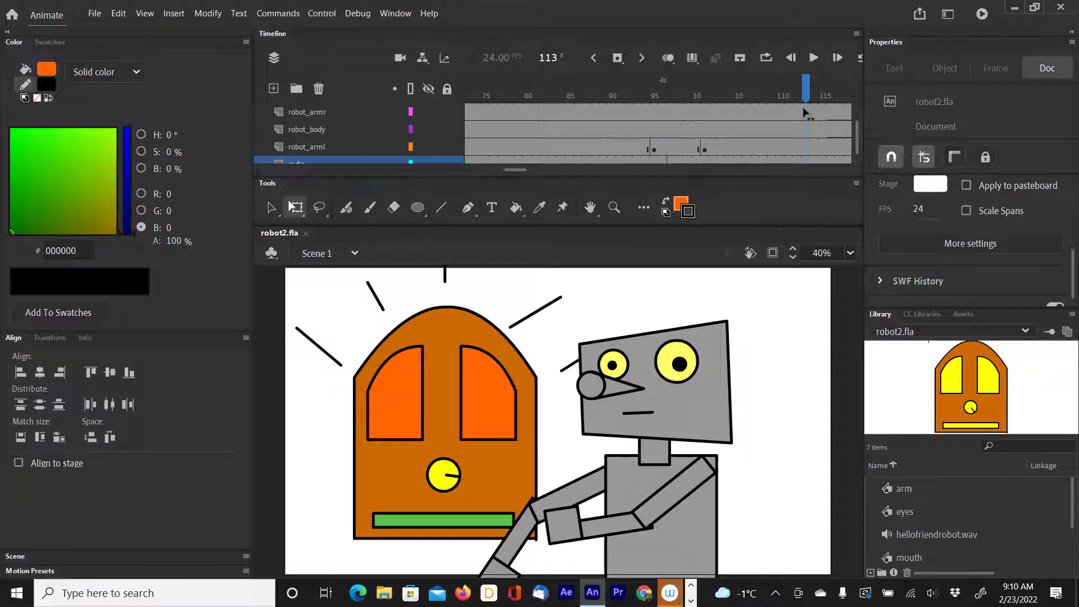
{"action": "scroll", "coordinate": [781, 137], "scroll_direction": "down", "scroll_amount": 2}
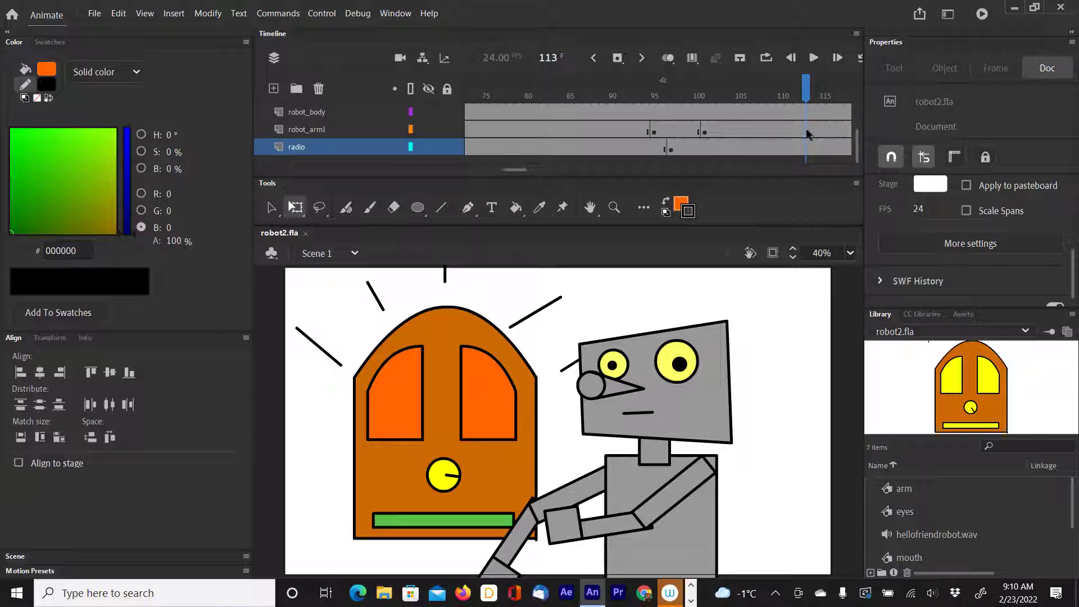
{"action": "left_click", "coordinate": [806, 131]}
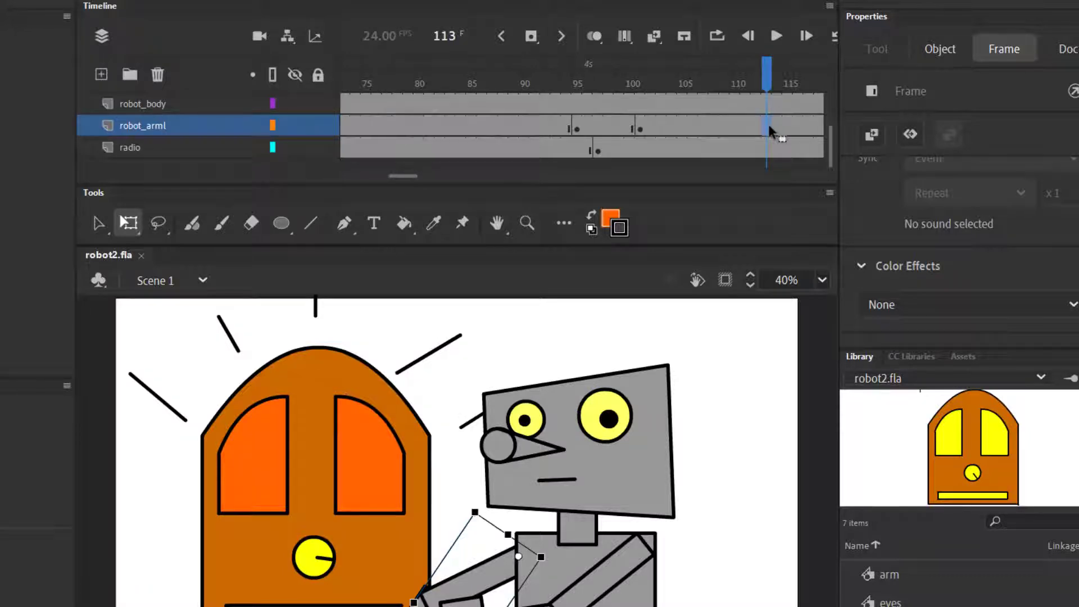
{"action": "right_click", "coordinate": [770, 131]}
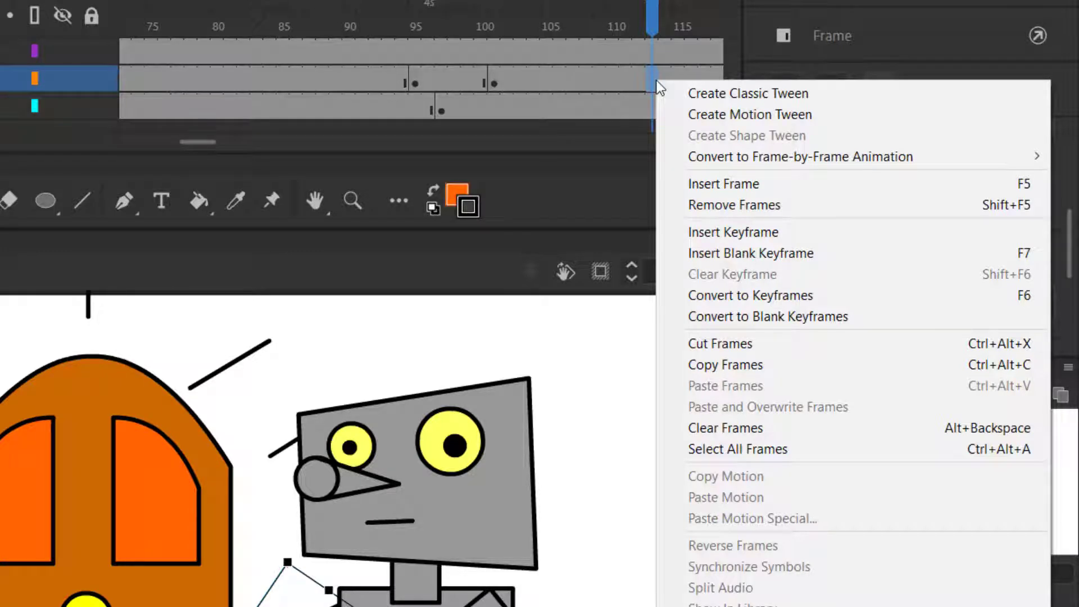
{"action": "left_click", "coordinate": [715, 232]}
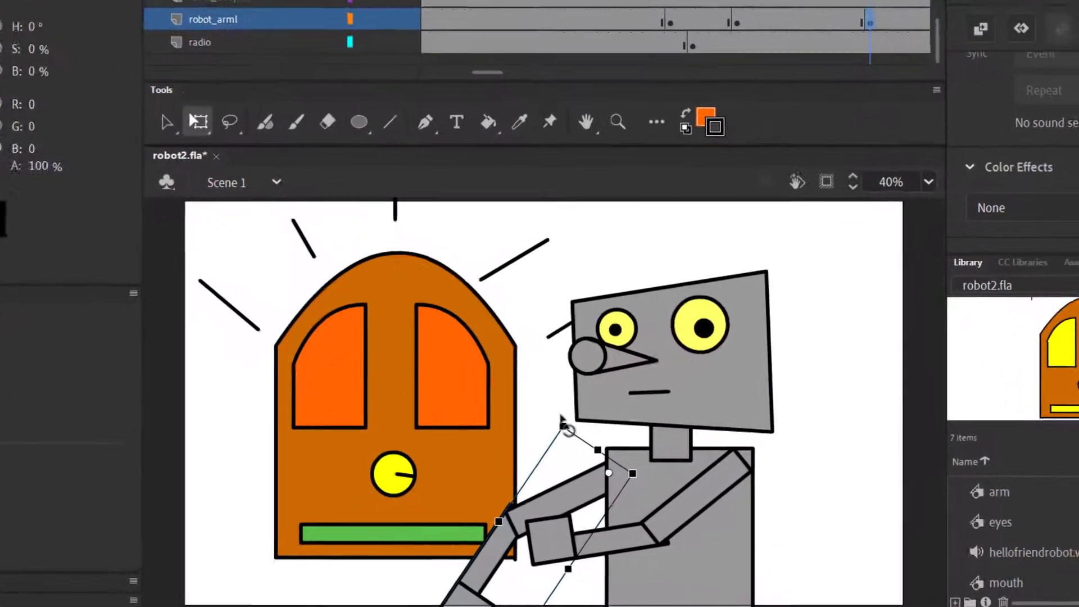
- Flip the left arm horizontally at frame 113 and rotate it about the shoulder so the hand is raised between the radio and the head
{"action": "left_click_drag", "start_coordinate": [561, 416], "coordinate": [653, 409]}
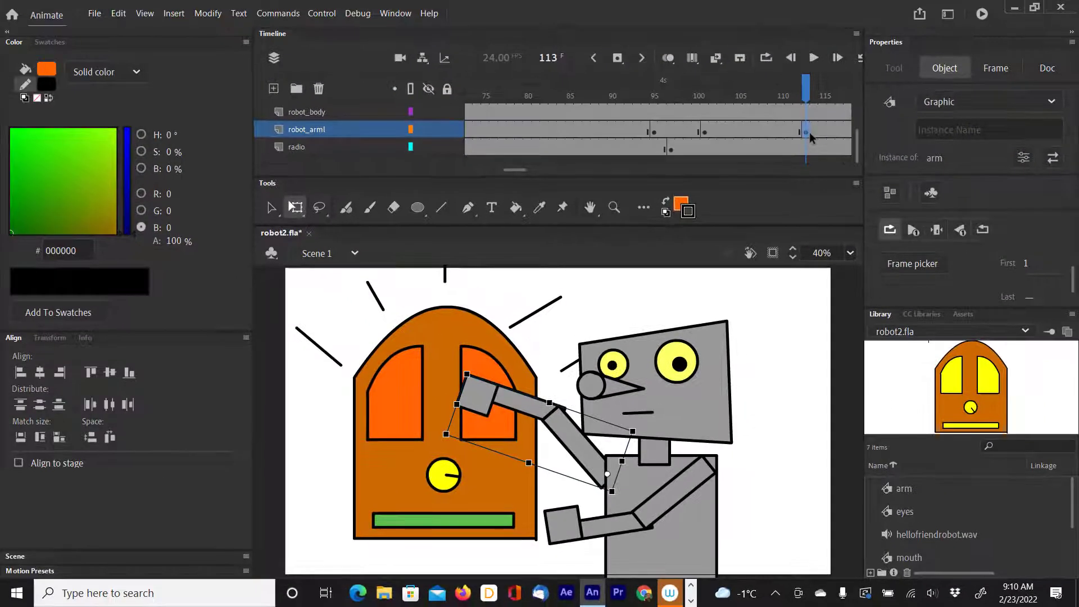
{"action": "left_click", "coordinate": [215, 16]}
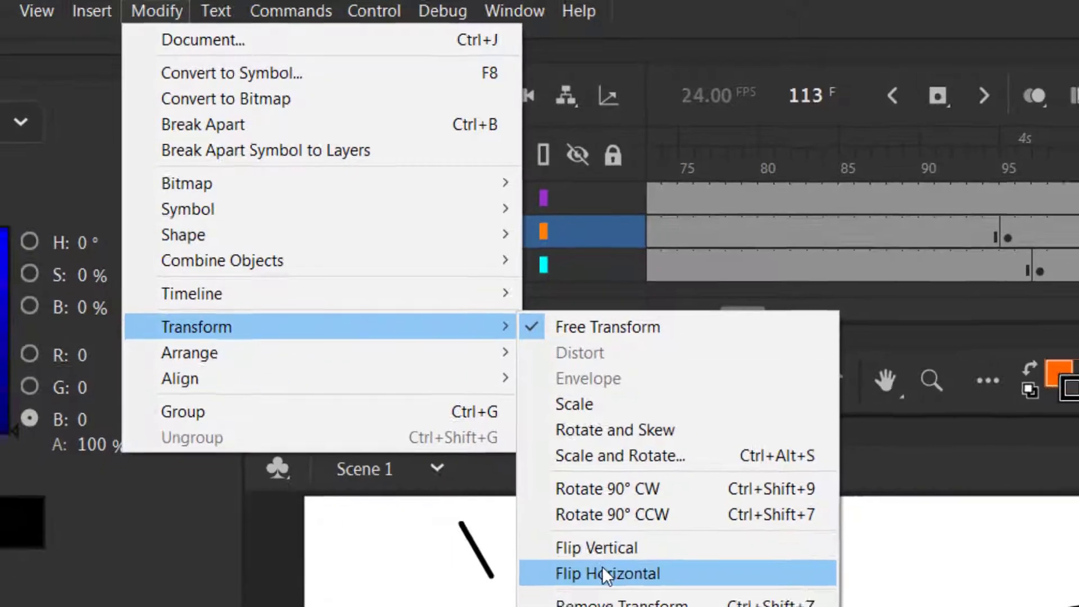
{"action": "left_click", "coordinate": [613, 588]}
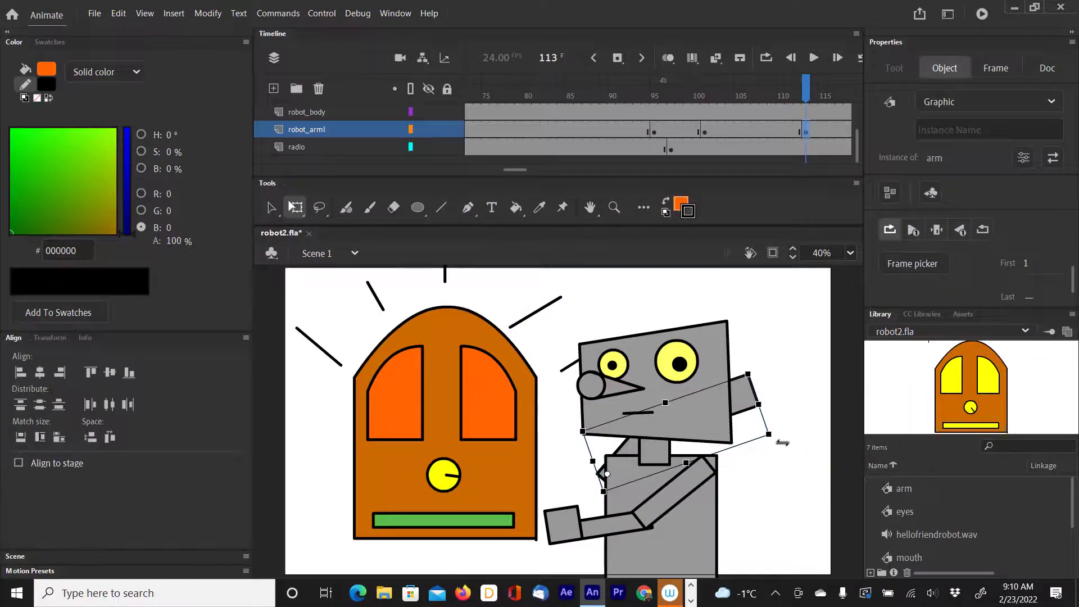
{"action": "left_click_drag", "start_coordinate": [776, 441], "coordinate": [585, 314]}
- Insert a keyframe at frame 117 on the robot_armr layer
{"action": "left_click_drag", "start_coordinate": [816, 88], "coordinate": [756, 95]}
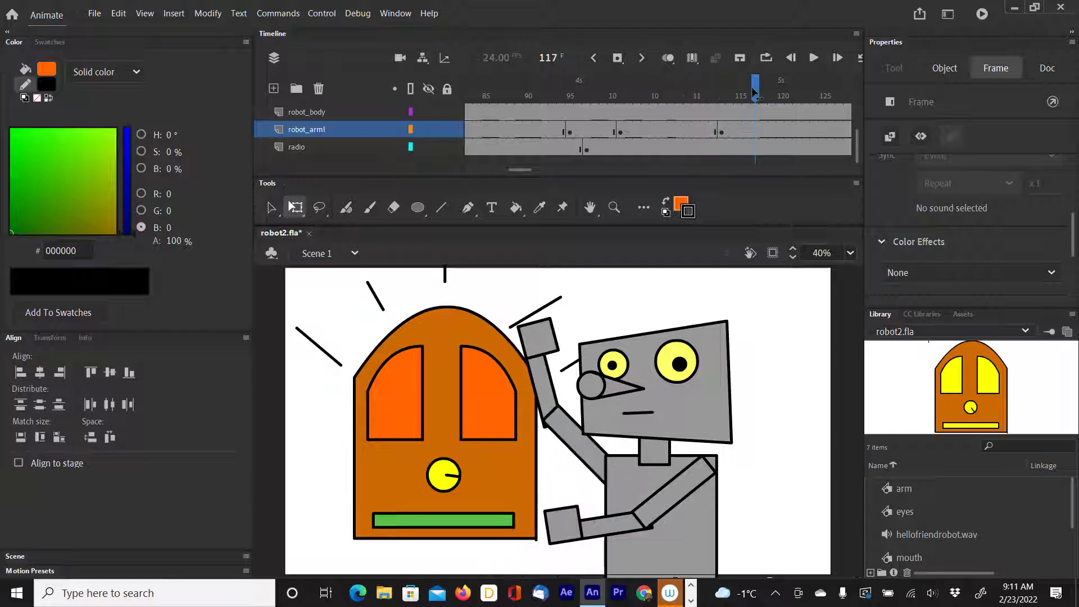
{"action": "scroll", "coordinate": [761, 119], "scroll_direction": "up", "scroll_amount": 1}
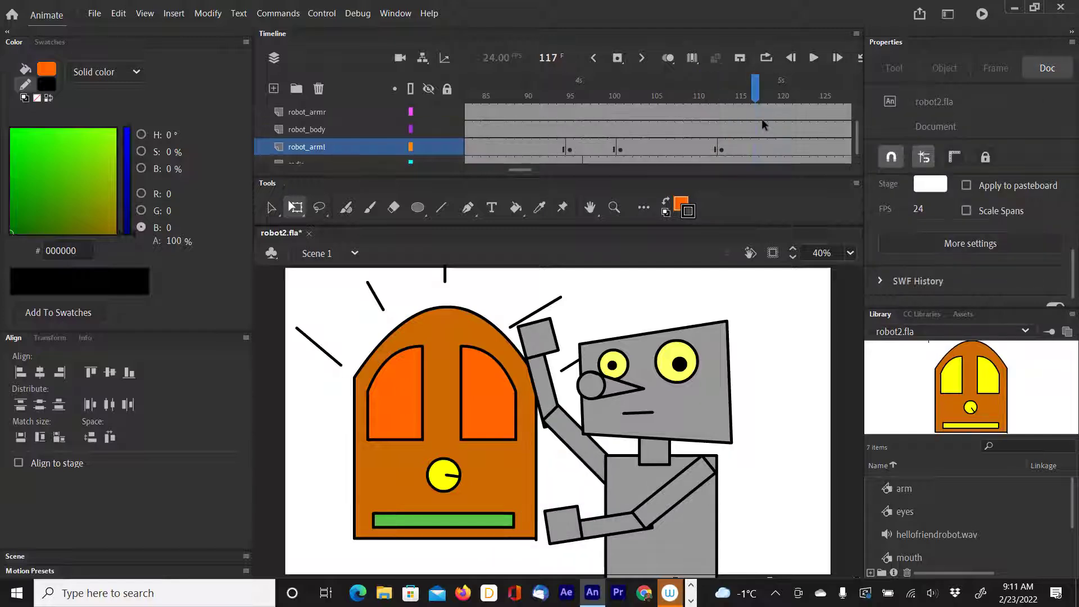
{"action": "left_click", "coordinate": [752, 110]}
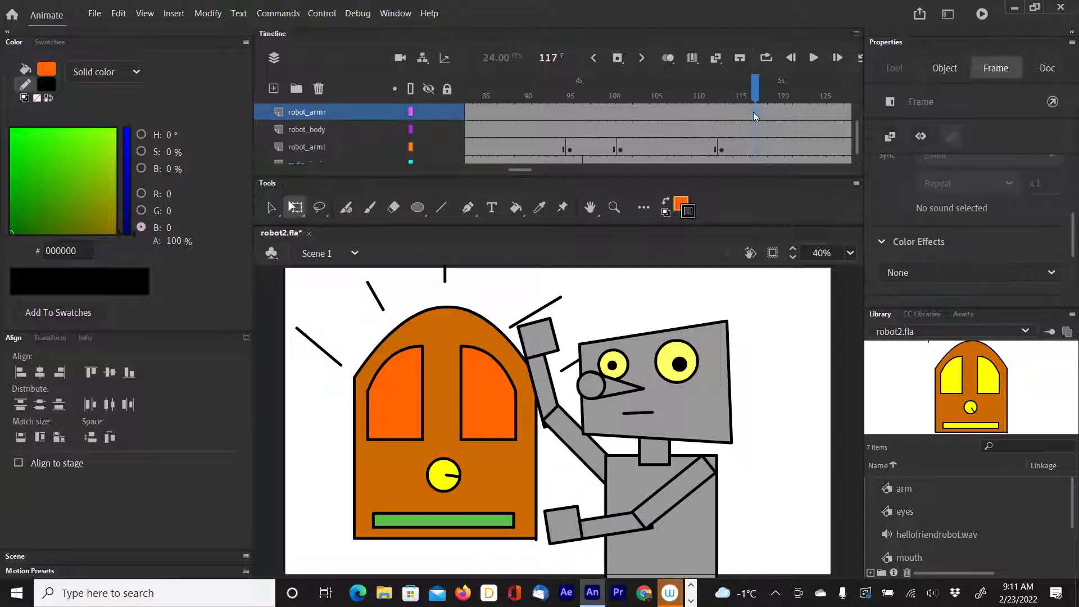
{"action": "right_click", "coordinate": [752, 112]}
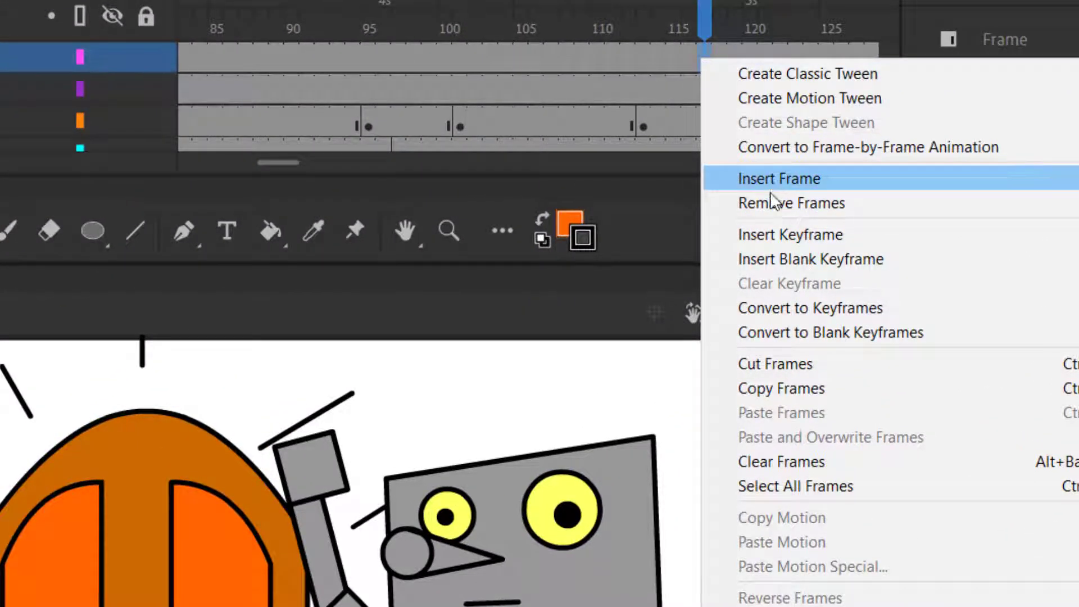
{"action": "left_click", "coordinate": [775, 234]}
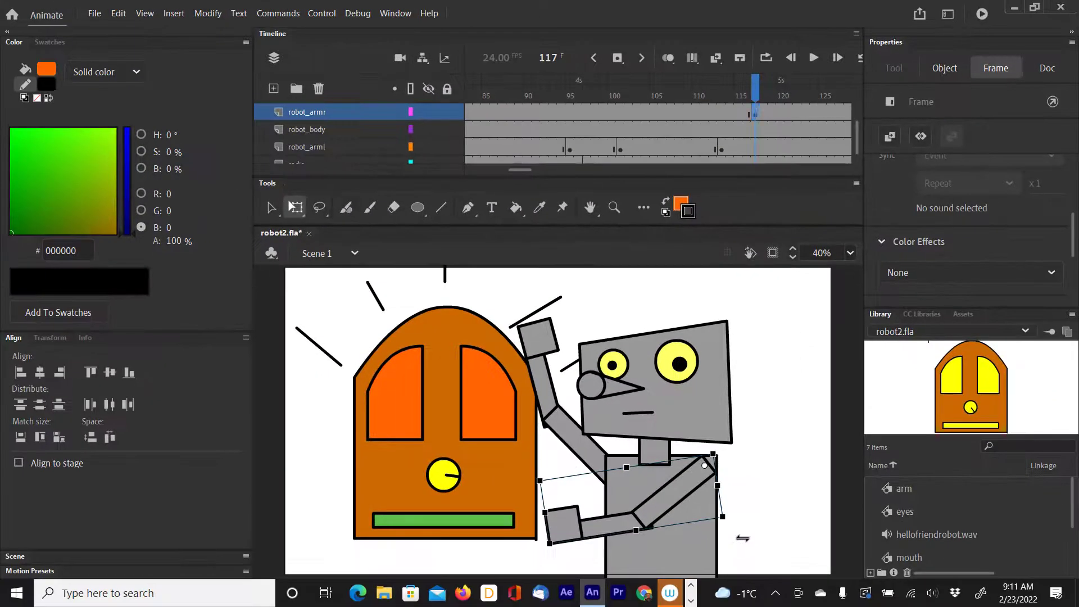
- Flip the right arm horizontally at frame 117 and rotate it about the shoulder so it is raised outward beside the head
{"action": "left_click_drag", "start_coordinate": [731, 533], "coordinate": [593, 386]}
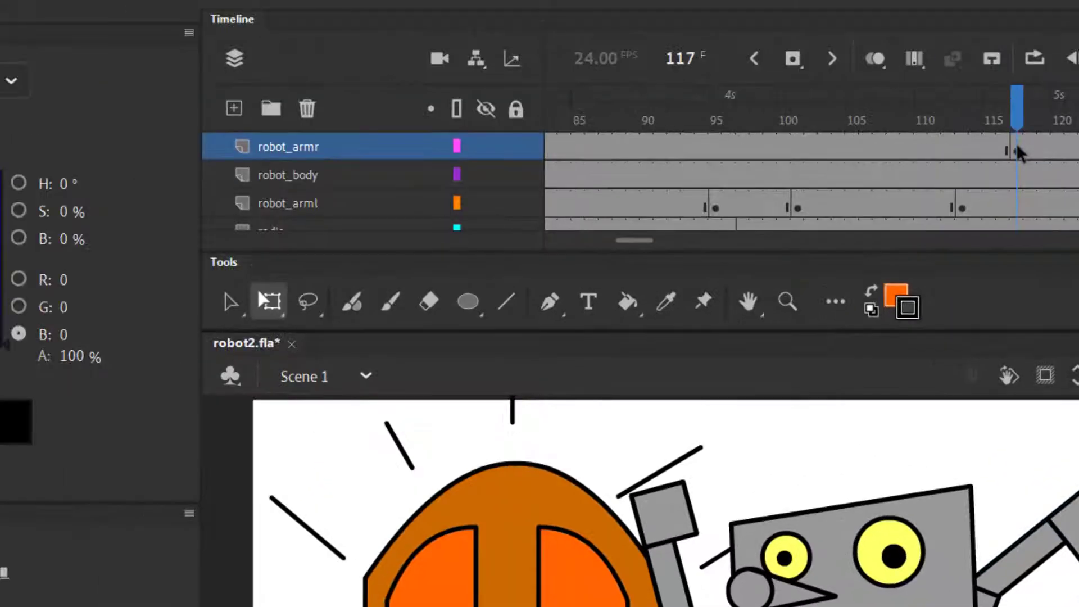
{"action": "left_click", "coordinate": [134, 1]}
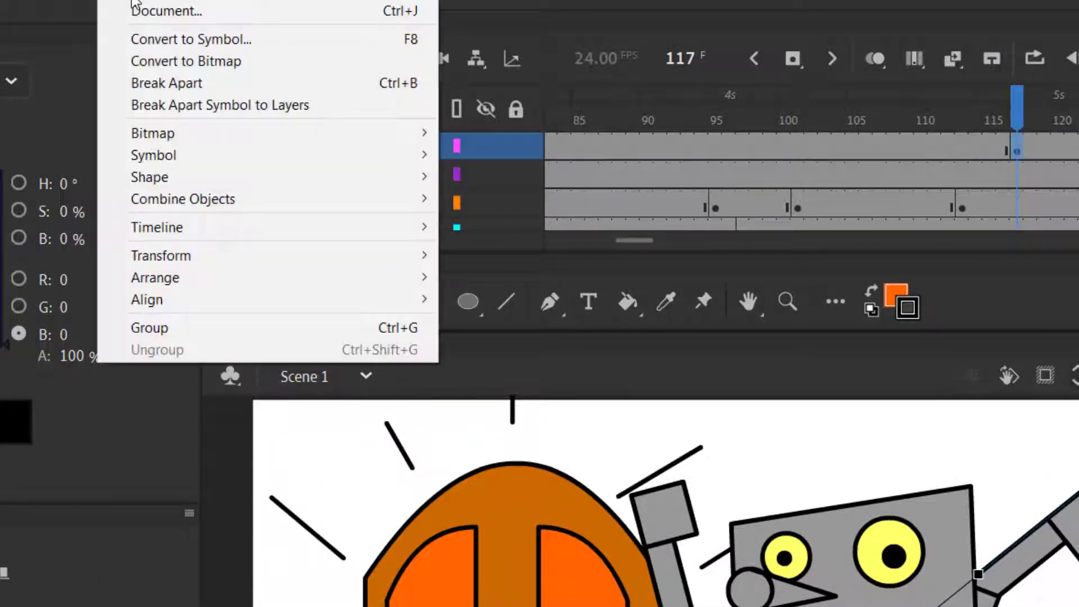
{"action": "mouse_move", "coordinate": [200, 257]}
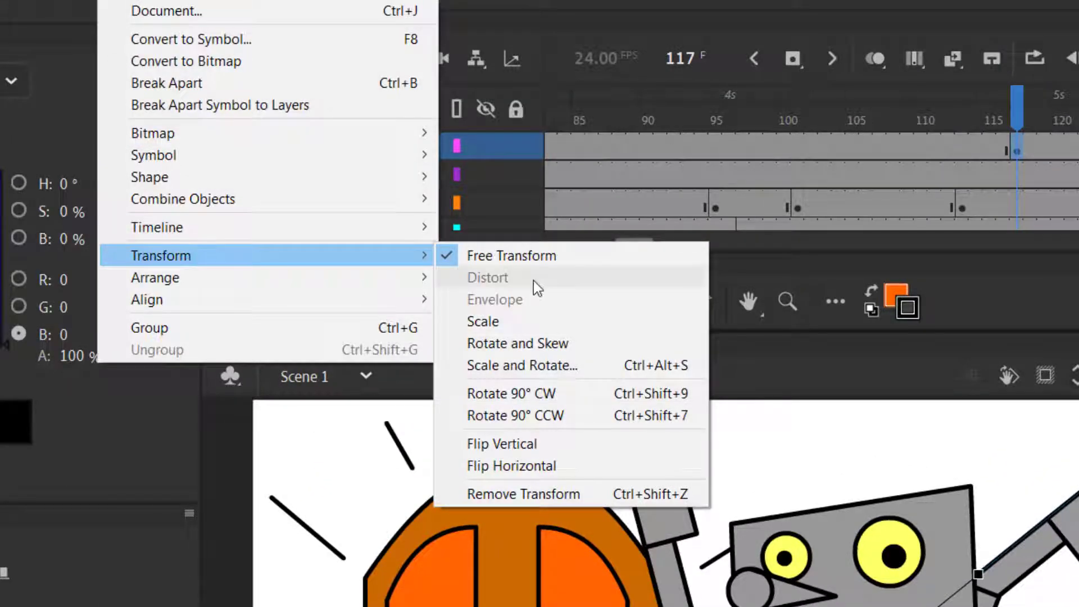
{"action": "left_click", "coordinate": [532, 468]}
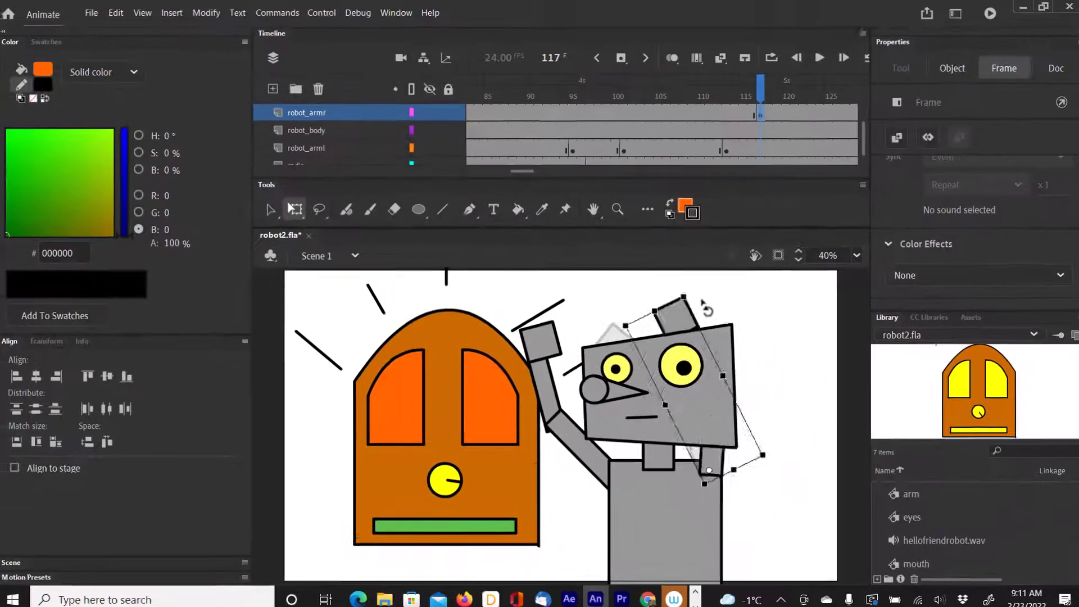
{"action": "left_click_drag", "start_coordinate": [705, 308], "coordinate": [814, 333]}
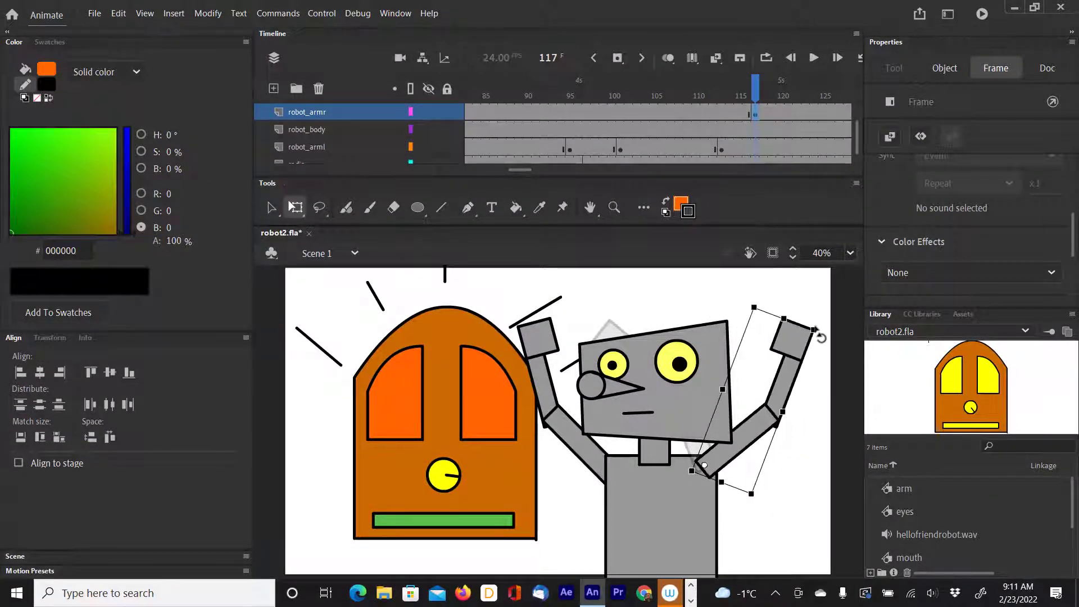
- Move the robot_armr layer above robot_head and play the animation from the start to check the raised arms
{"action": "left_click_drag", "start_coordinate": [755, 96], "coordinate": [797, 86]}
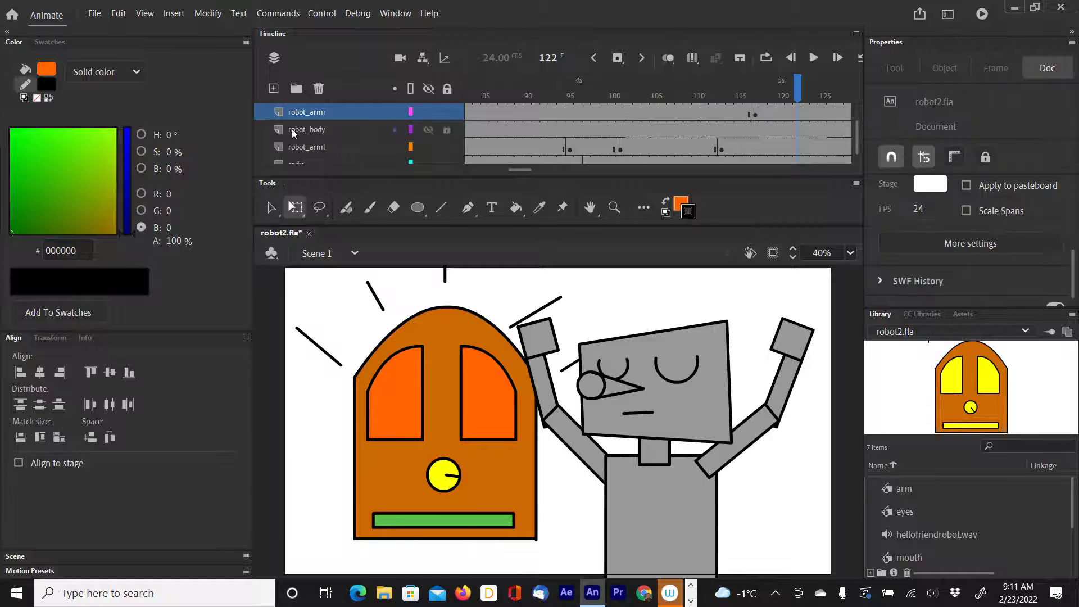
{"action": "scroll", "coordinate": [339, 133], "scroll_direction": "up", "scroll_amount": 1}
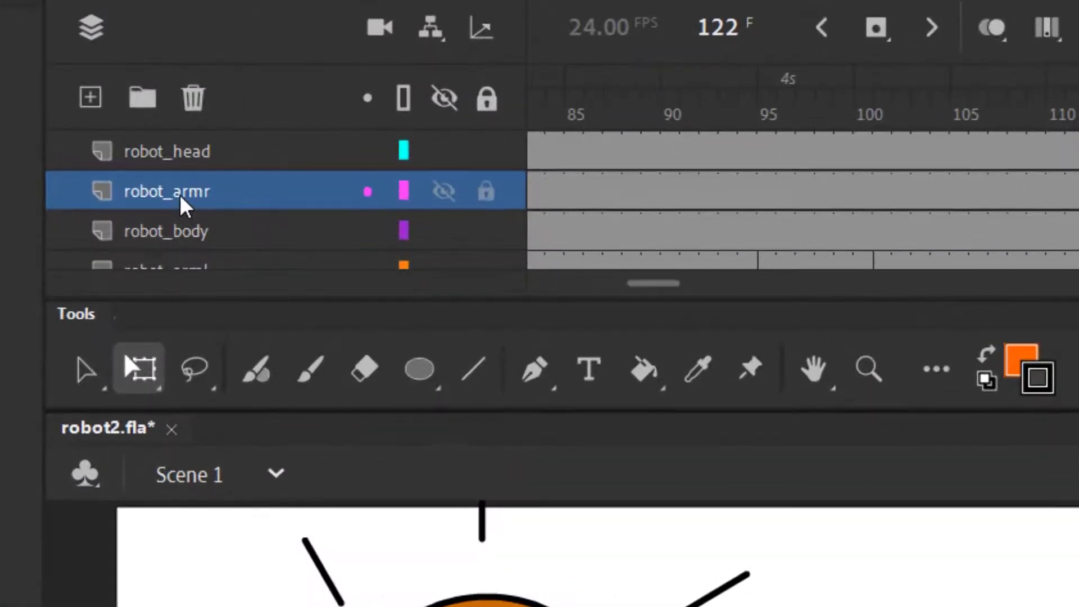
{"action": "left_click_drag", "start_coordinate": [180, 195], "coordinate": [188, 150]}
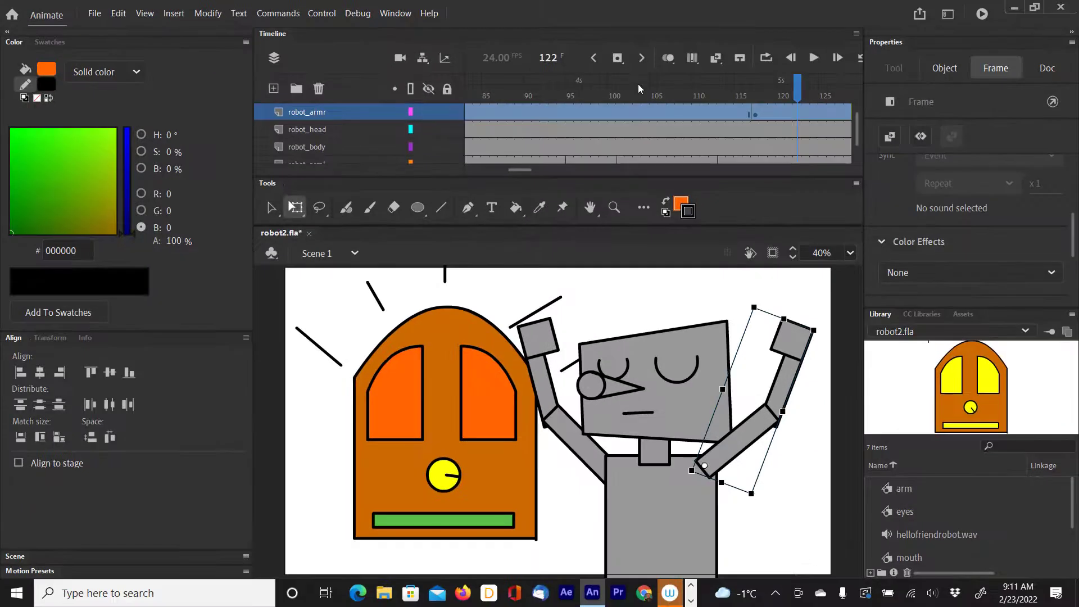
{"action": "left_click_drag", "start_coordinate": [800, 93], "coordinate": [372, 116]}
{"action": "key", "text": "Return"}
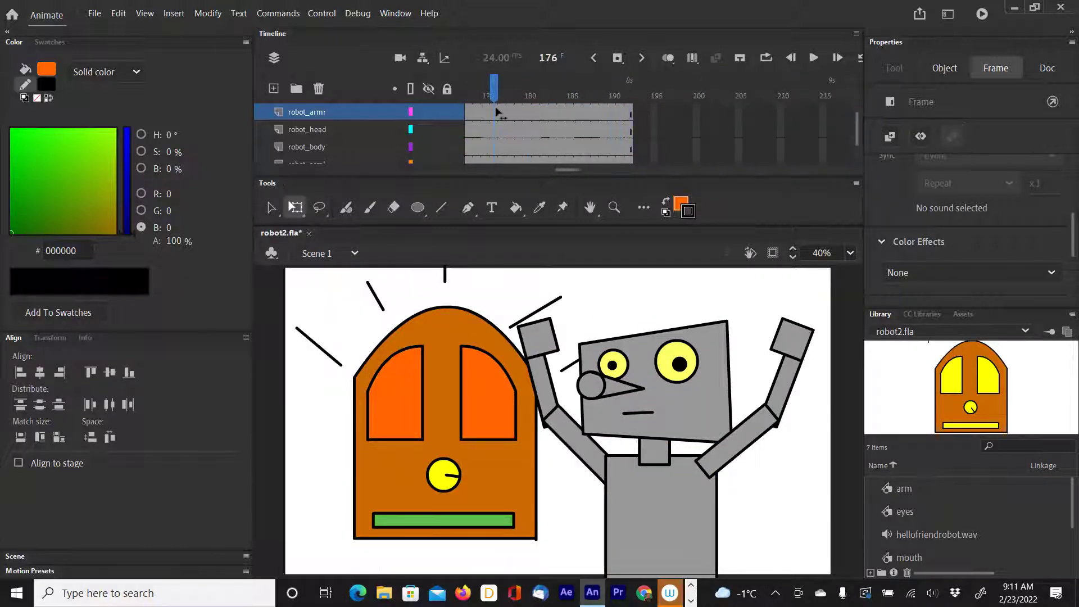
- Open the robot head symbol for editing in place at frame 117 and insert a keyframe on its mouth layer
{"action": "left_click", "coordinate": [798, 68]}
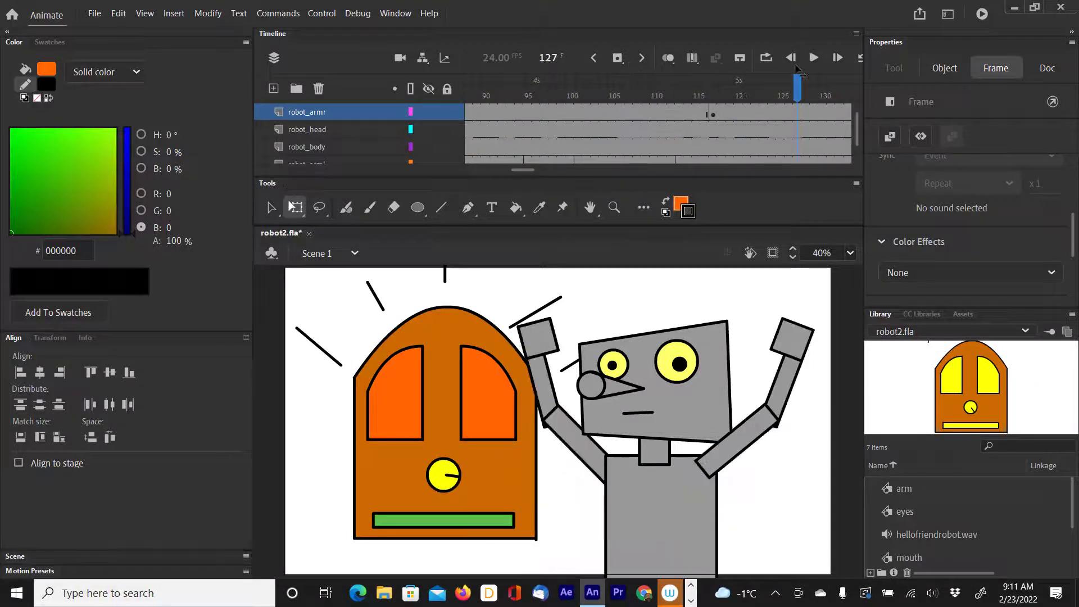
{"action": "left_click_drag", "start_coordinate": [798, 68], "coordinate": [715, 72]}
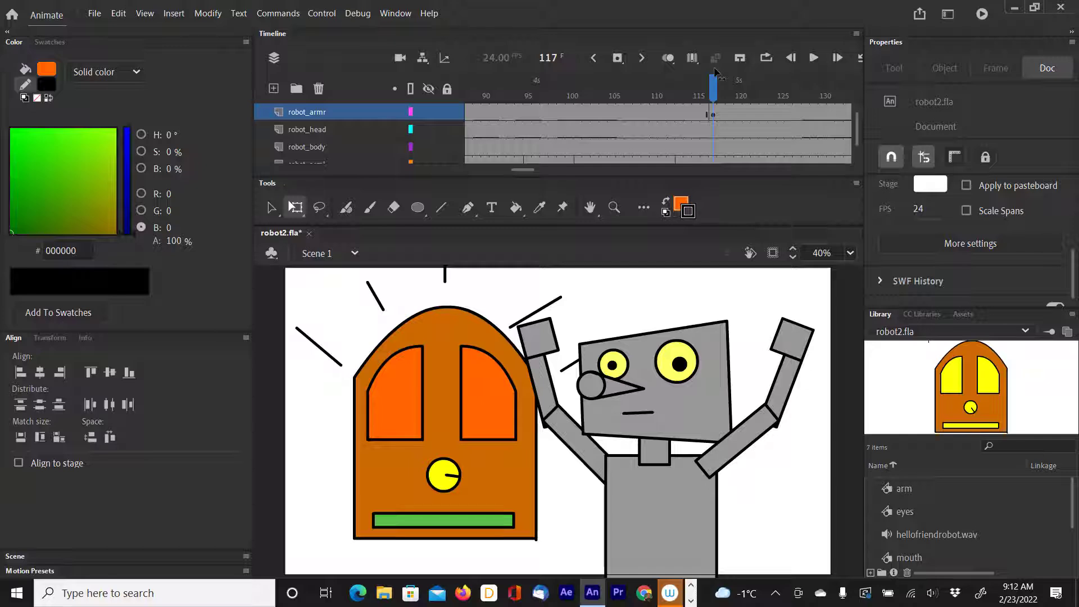
{"action": "left_click", "coordinate": [362, 134]}
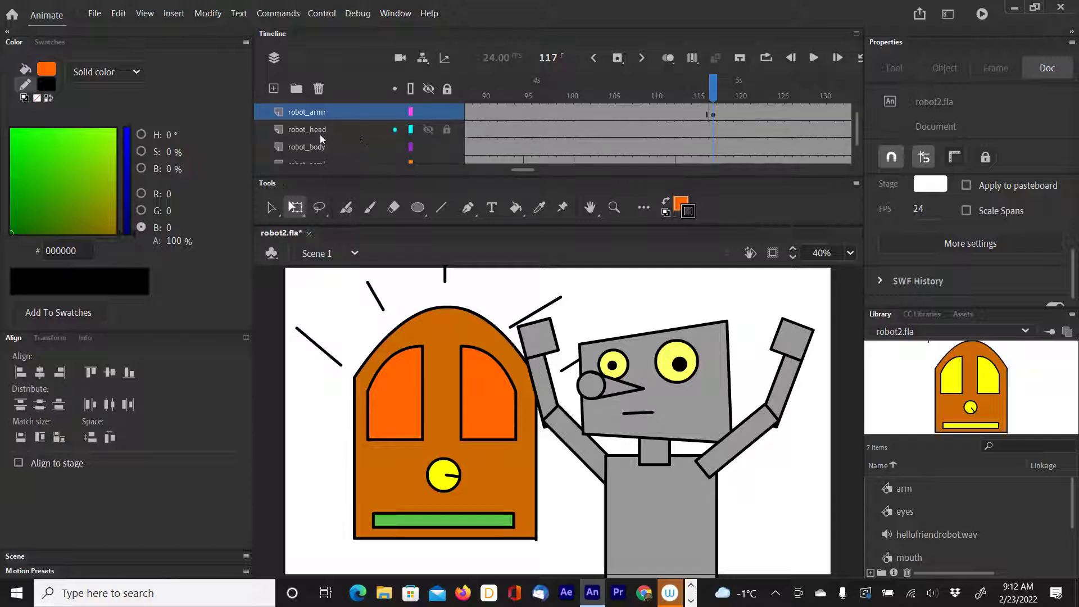
{"action": "left_click", "coordinate": [320, 131]}
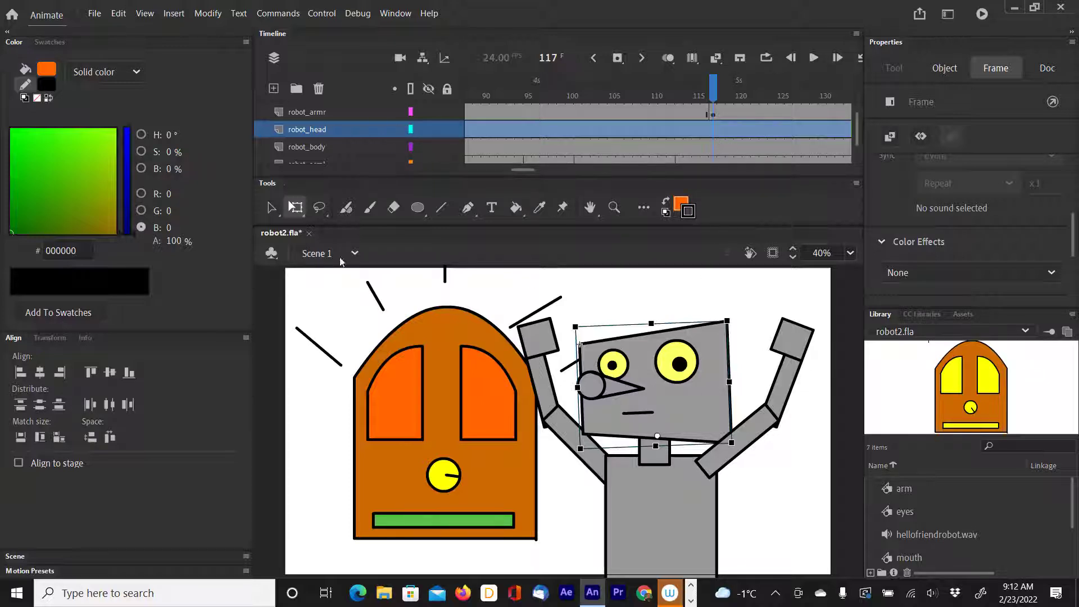
{"action": "double_click", "coordinate": [680, 403]}
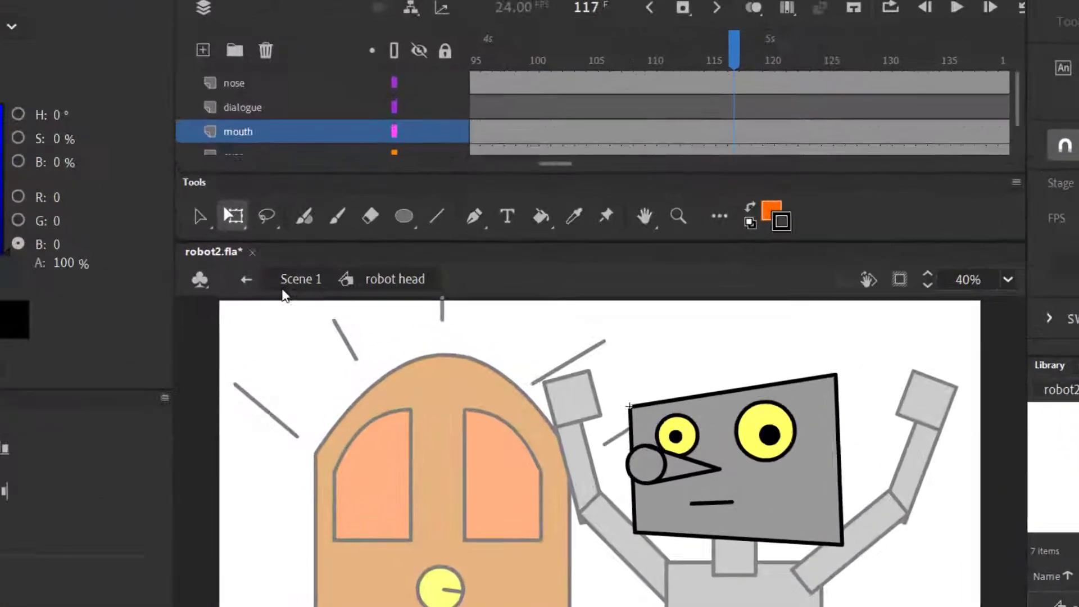
{"action": "key", "text": "ctrl+e"}
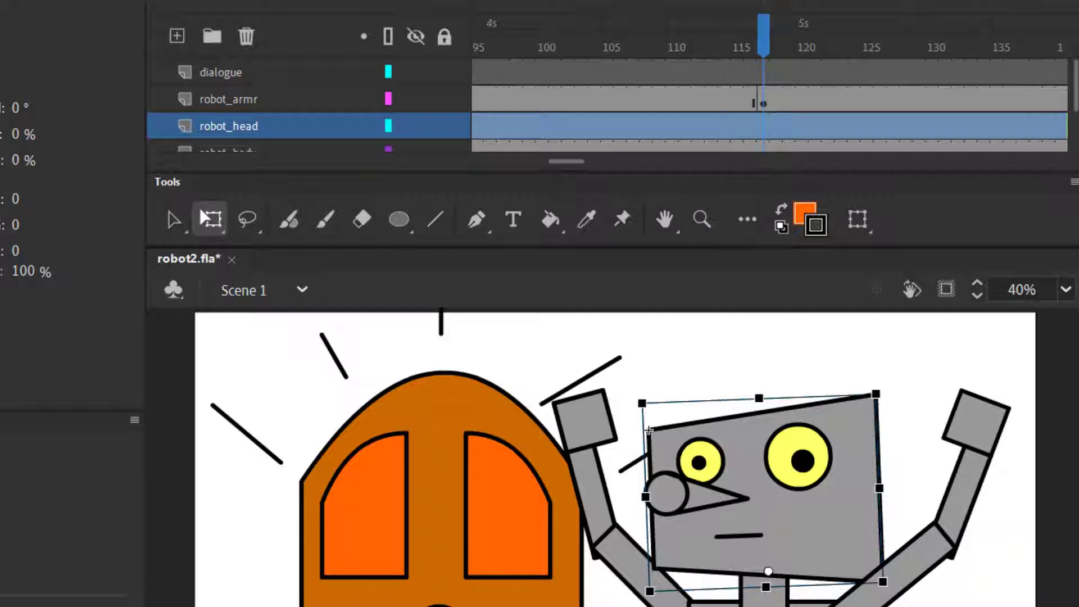
{"action": "double_click", "coordinate": [815, 510]}
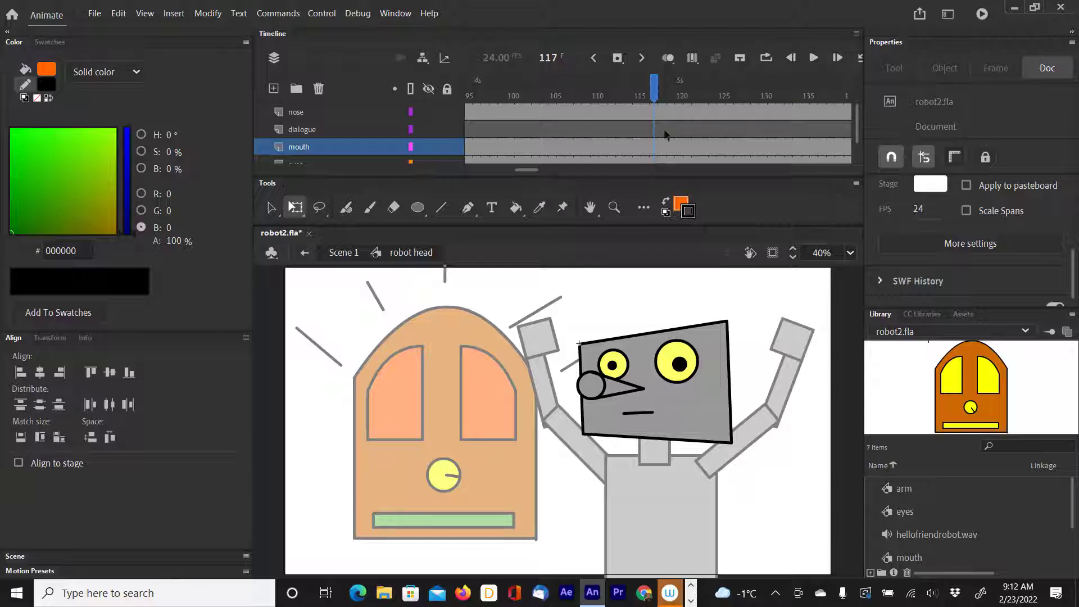
{"action": "right_click", "coordinate": [654, 147]}
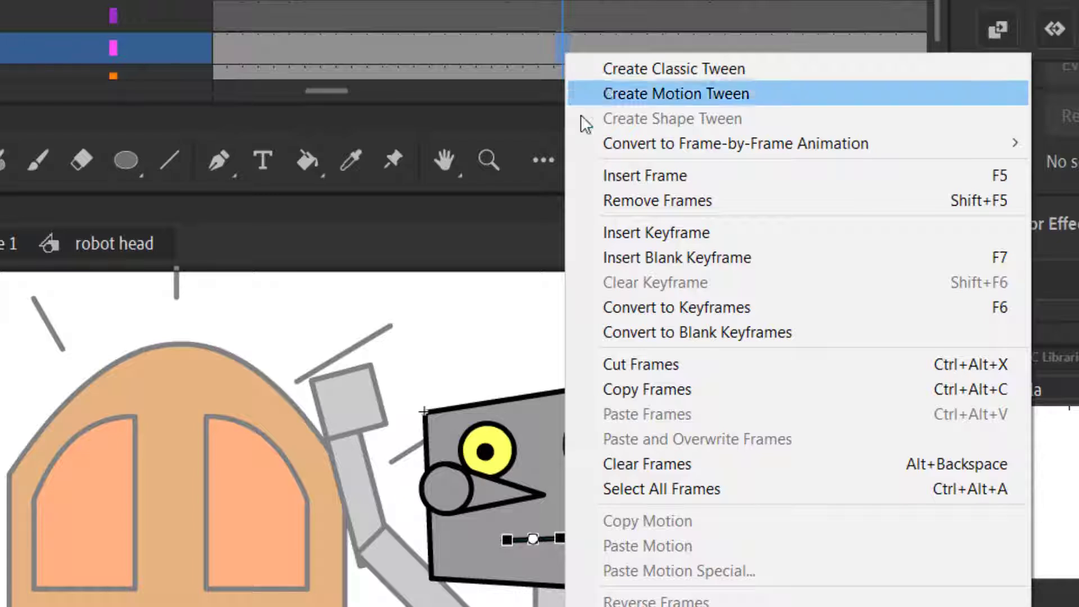
{"action": "left_click", "coordinate": [622, 237]}
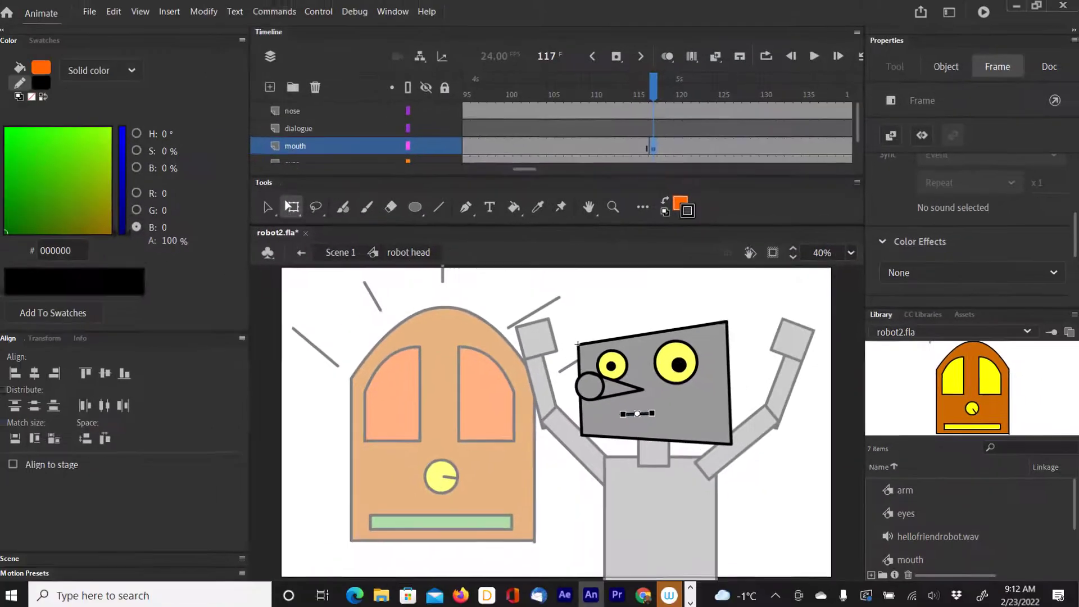
- Switch the mouth instance at frame 117 to mouth frame 4, the large open rectangle, using the Frame Picker
{"action": "scroll", "coordinate": [961, 253], "scroll_direction": "down", "scroll_amount": 5}
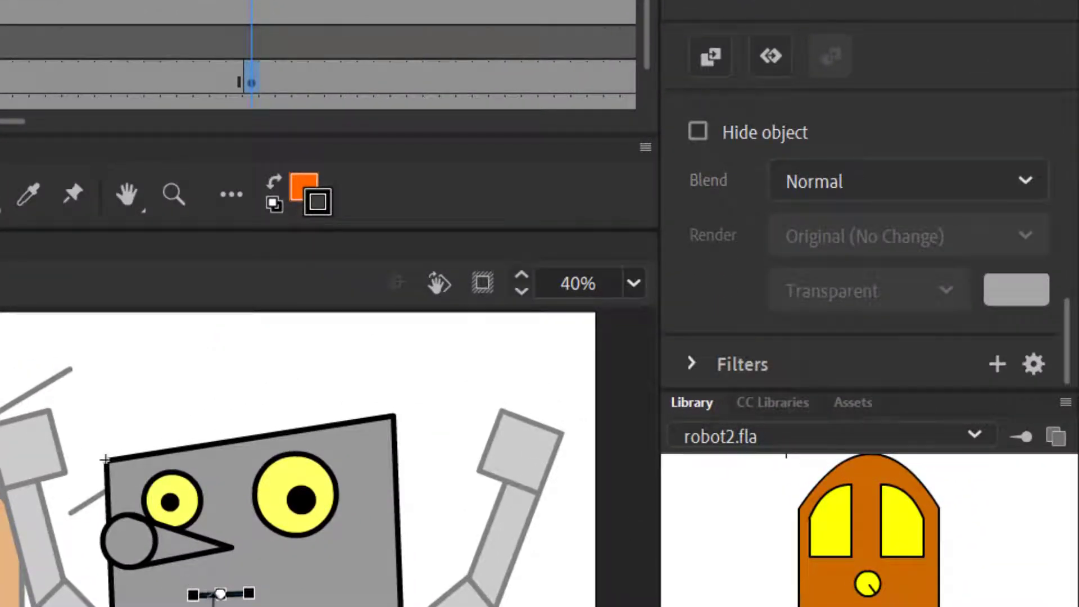
{"action": "left_click", "coordinate": [221, 594]}
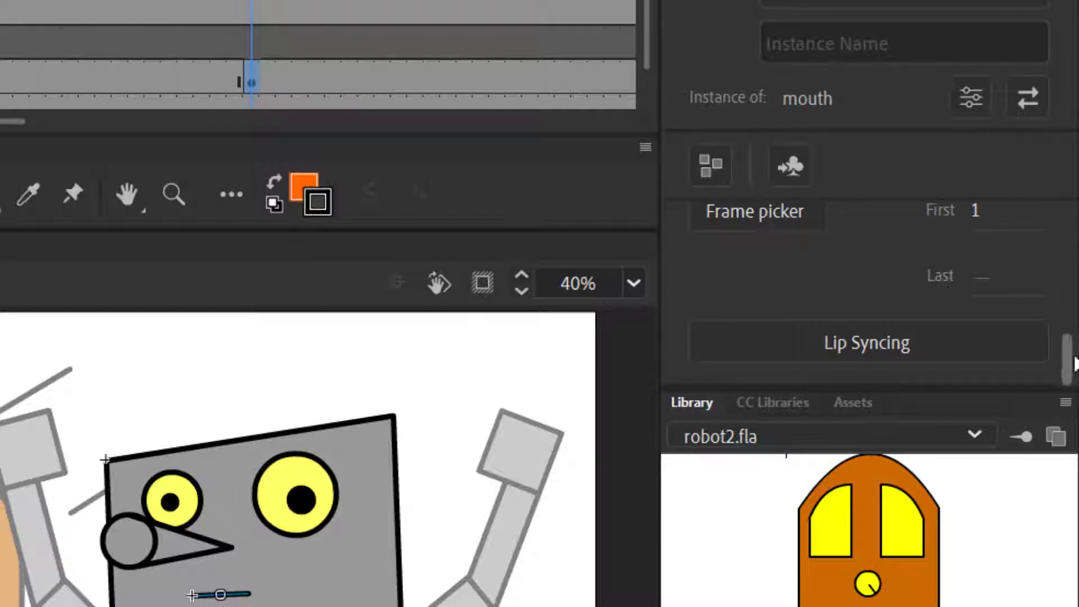
{"action": "left_click_drag", "start_coordinate": [1070, 371], "coordinate": [1076, 342]}
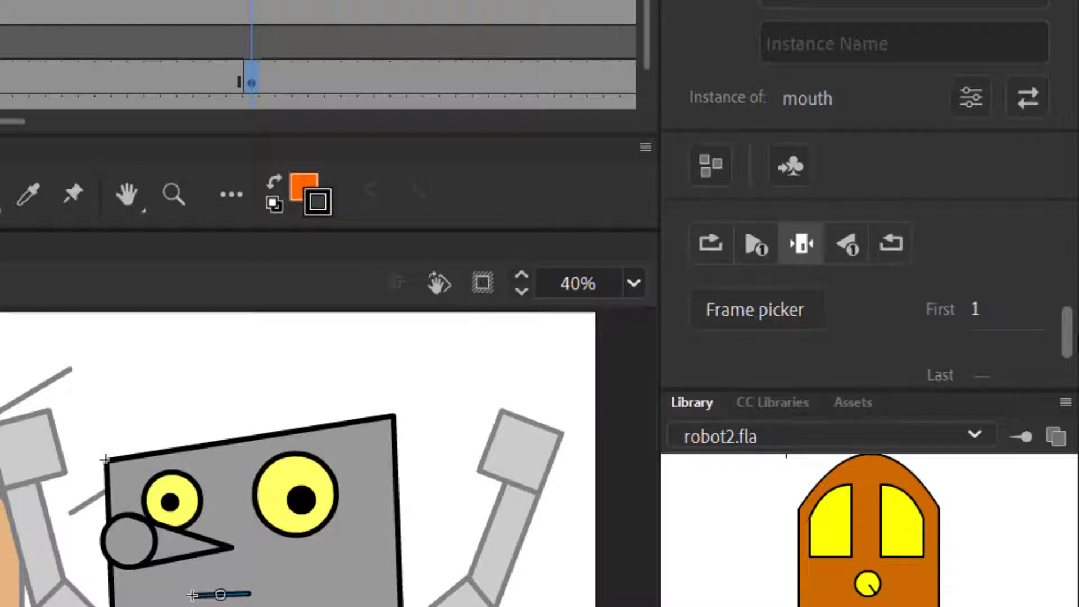
{"action": "left_click_drag", "start_coordinate": [1067, 330], "coordinate": [1068, 344]}
{"action": "left_click", "coordinate": [782, 296]}
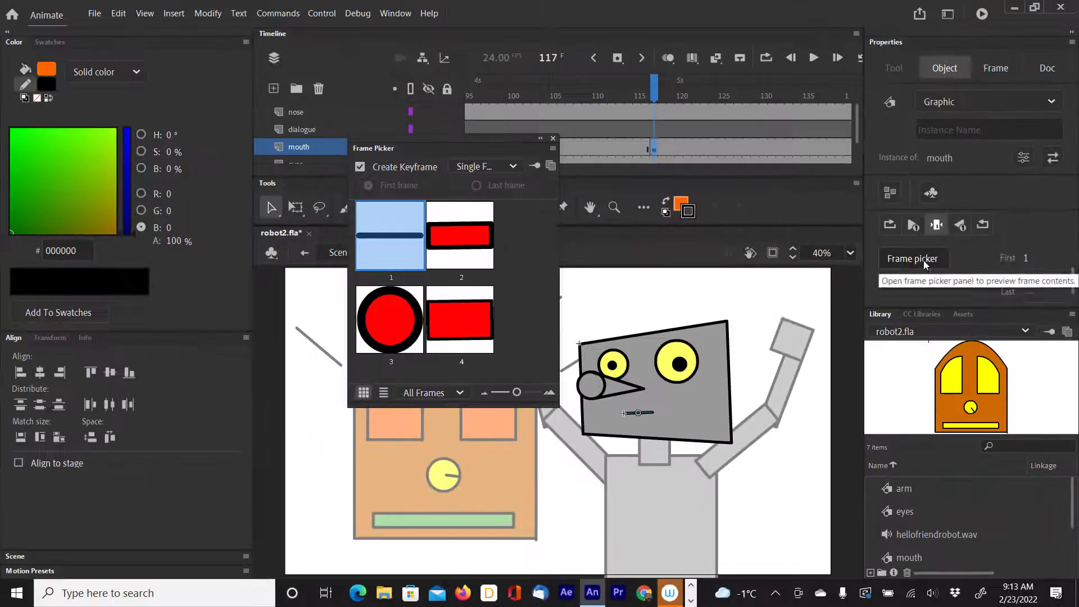
{"action": "left_click", "coordinate": [463, 318]}
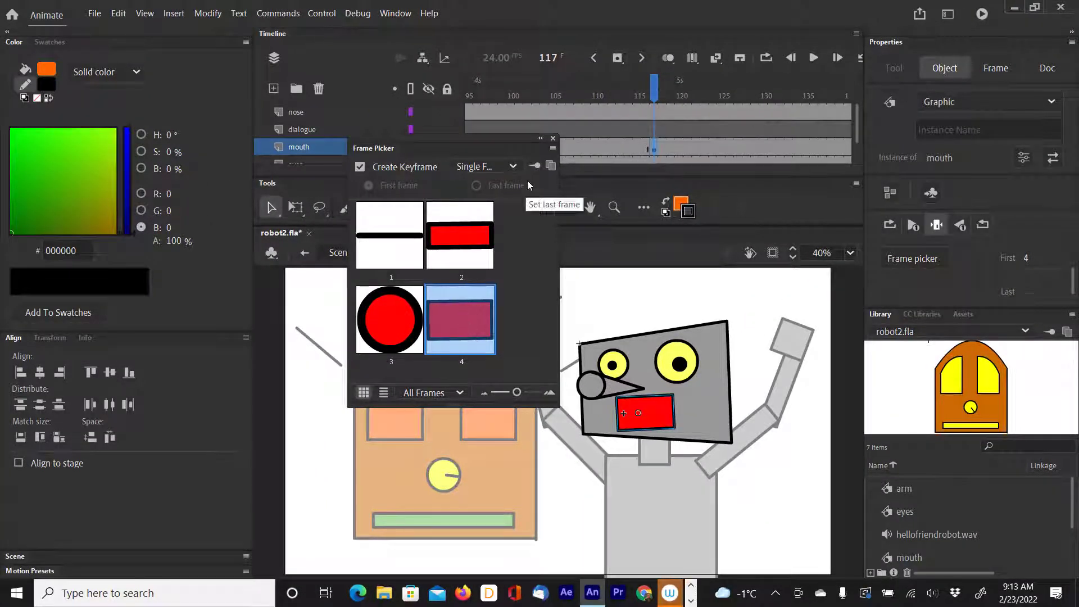
{"action": "left_click", "coordinate": [553, 139]}
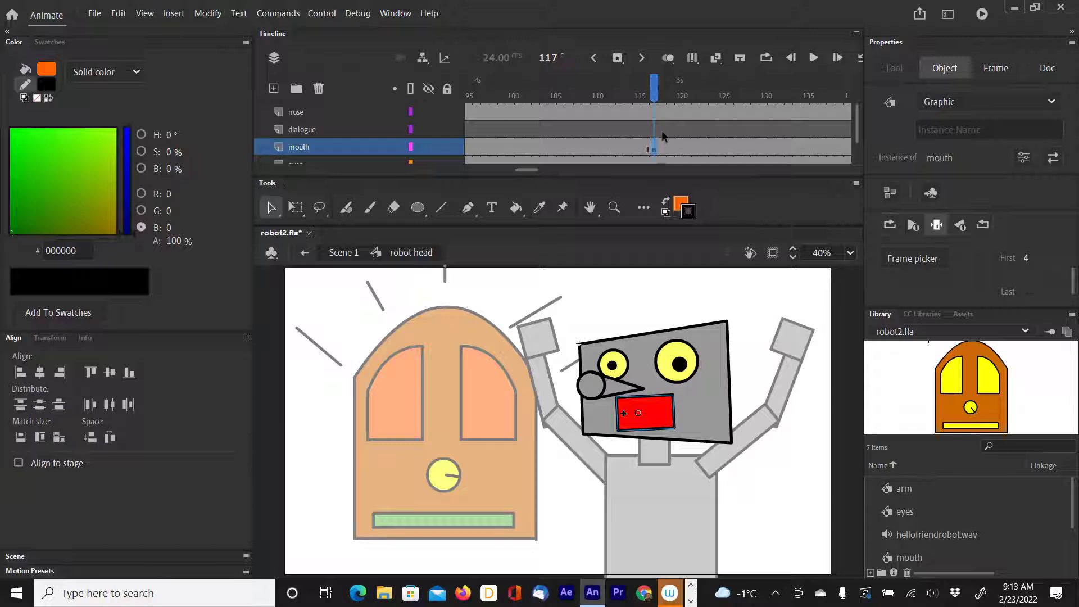
- Convert the robot's face shape on the face layer to a graphic symbol named "face"
{"action": "scroll", "coordinate": [662, 130], "scroll_direction": "down", "scroll_amount": 2}
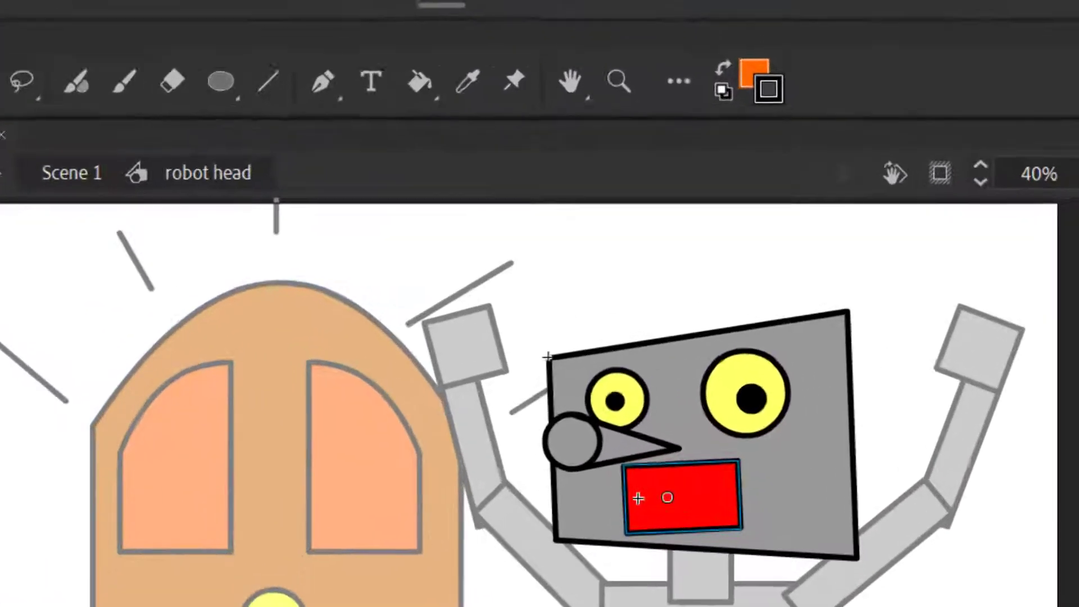
{"action": "double_click", "coordinate": [722, 427]}
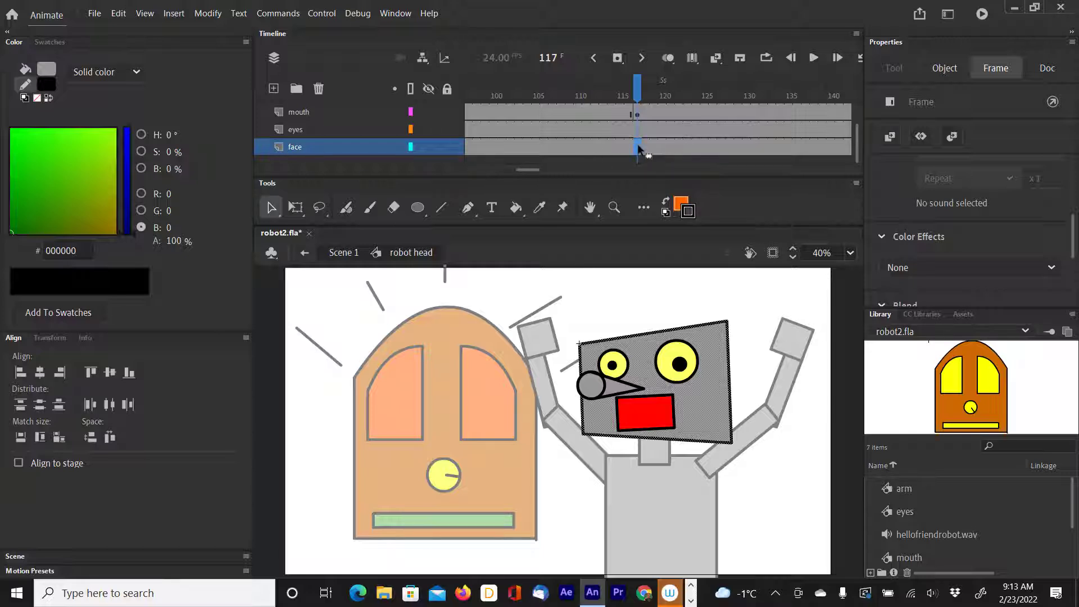
{"action": "mouse_move", "coordinate": [531, 170]}
{"action": "left_mouse_down"}
{"action": "mouse_move", "coordinate": [478, 170]}
{"action": "mouse_move", "coordinate": [532, 169]}
{"action": "left_mouse_up"}
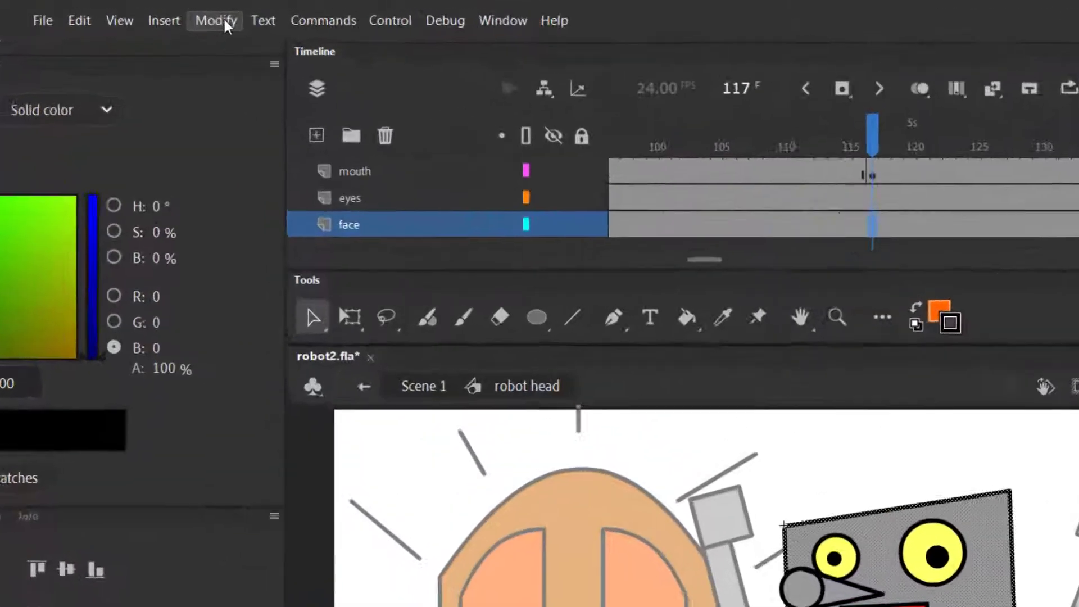
{"action": "left_click", "coordinate": [212, 13]}
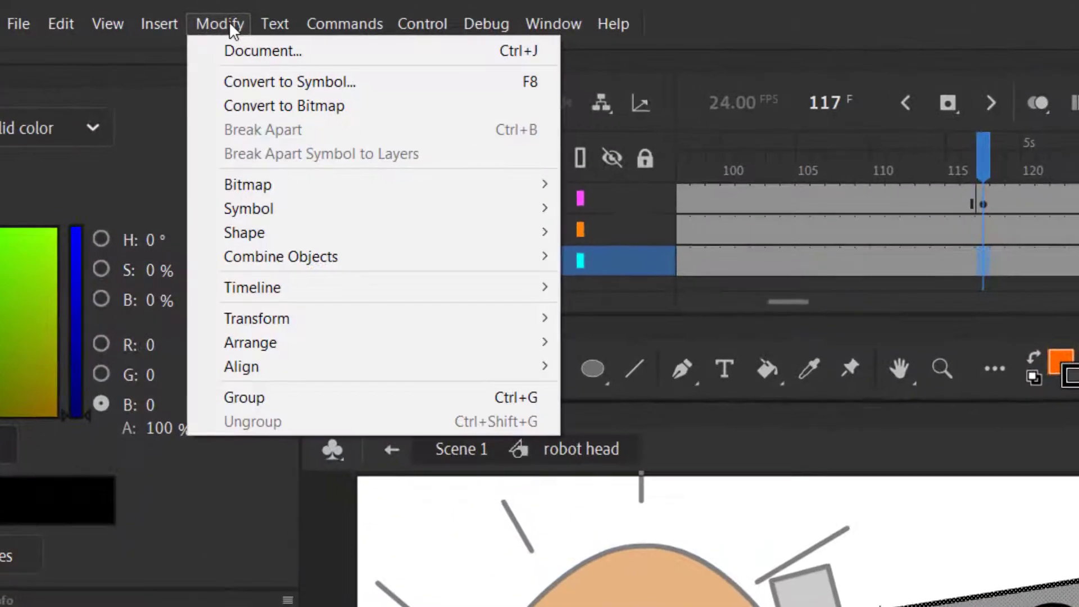
{"action": "left_click", "coordinate": [232, 83]}
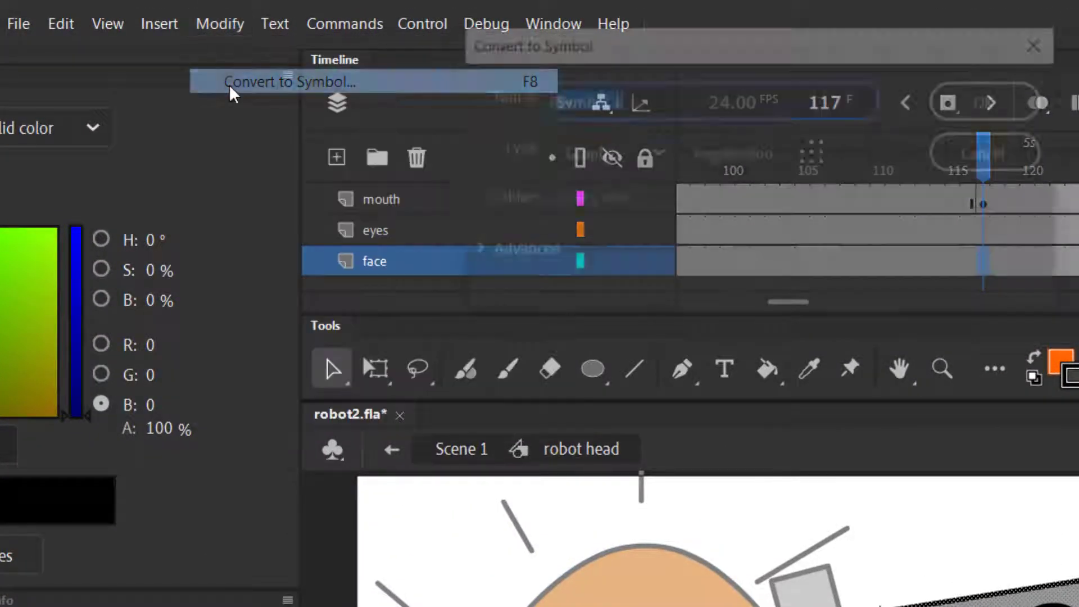
{"action": "type", "text": "face"}
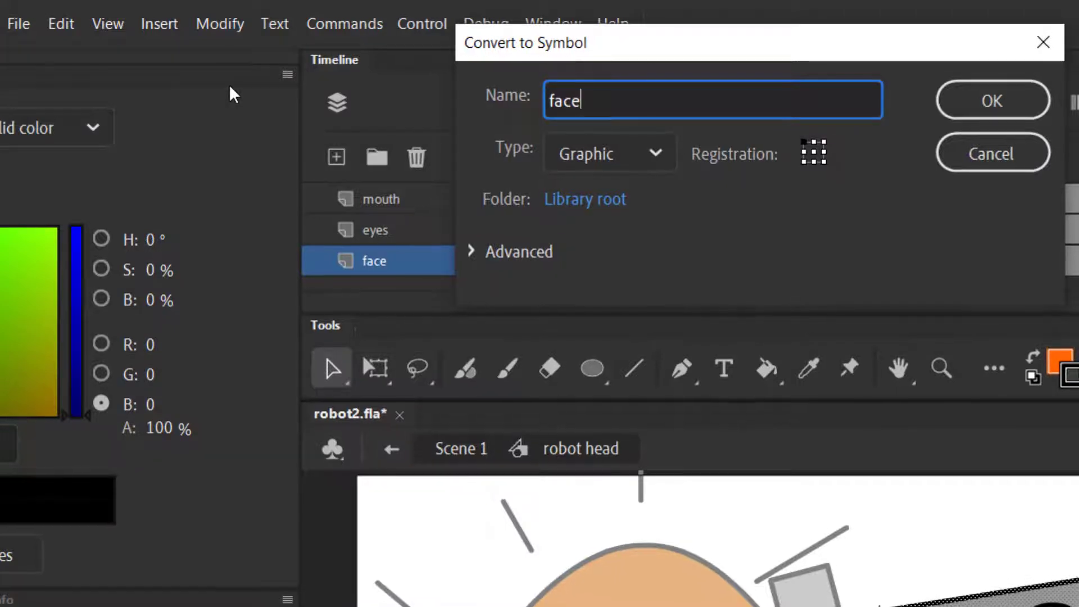
{"action": "key", "text": "Return"}
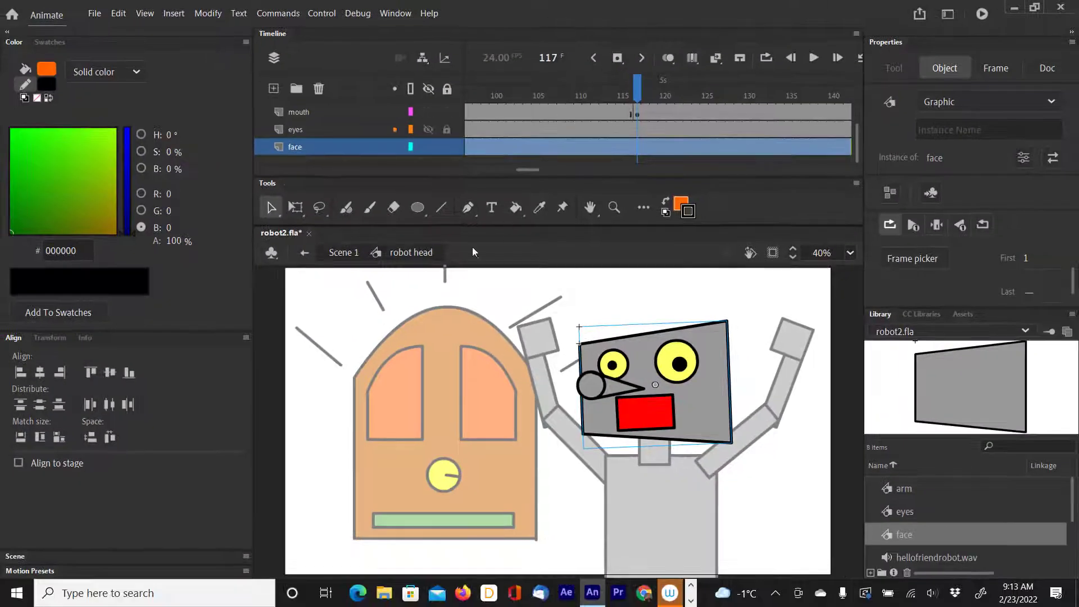
- Insert a keyframe at frame 117 on the face layer, move the face's pivot to its base and stretch the face taller upward
{"action": "left_click", "coordinate": [295, 211]}
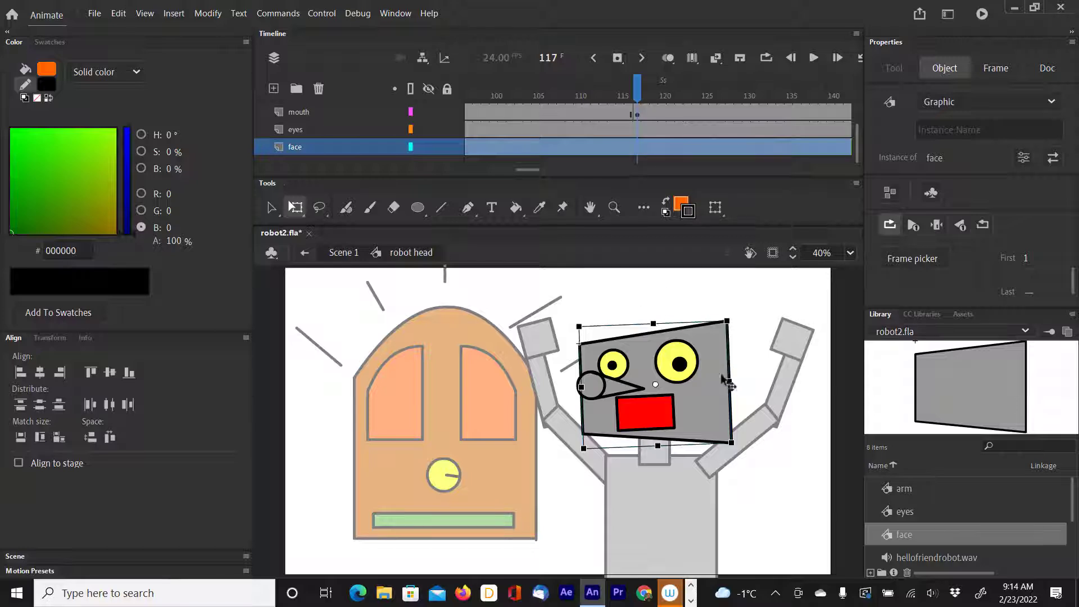
{"action": "left_click", "coordinate": [639, 148]}
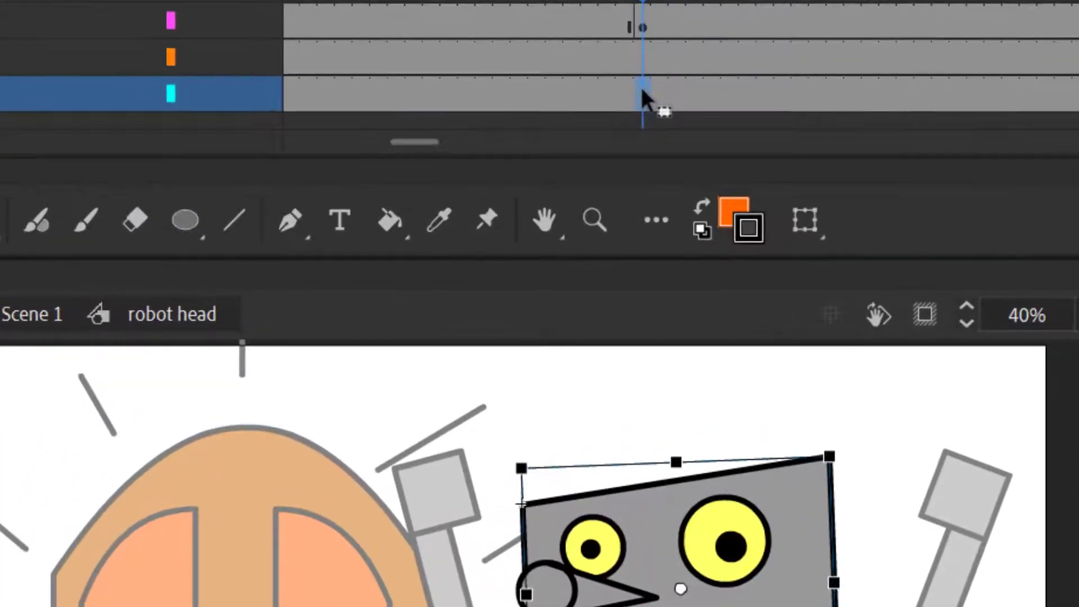
{"action": "right_click", "coordinate": [643, 91]}
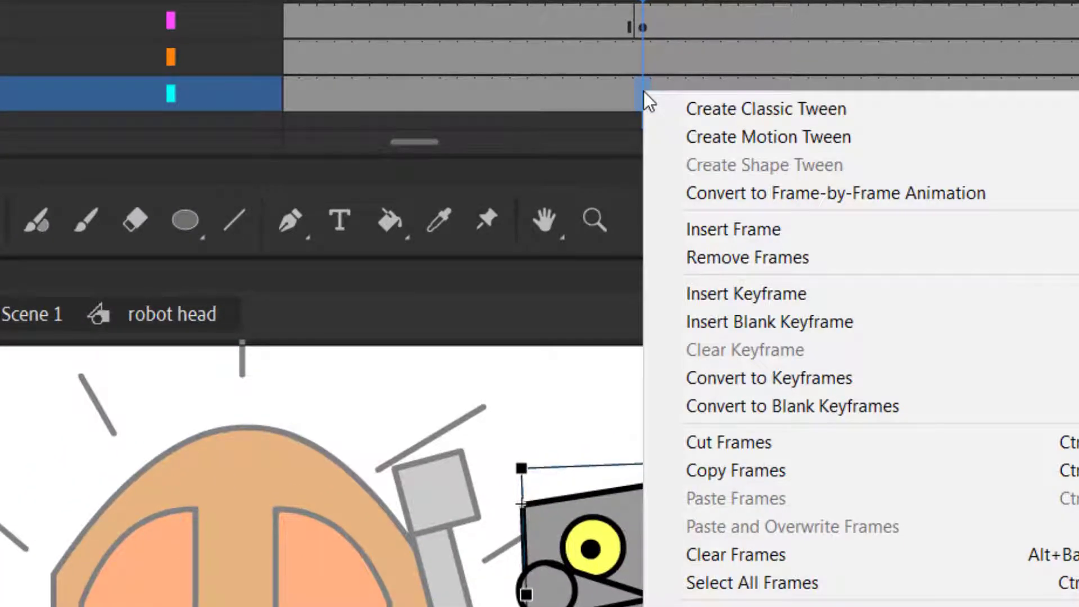
{"action": "left_click", "coordinate": [703, 300]}
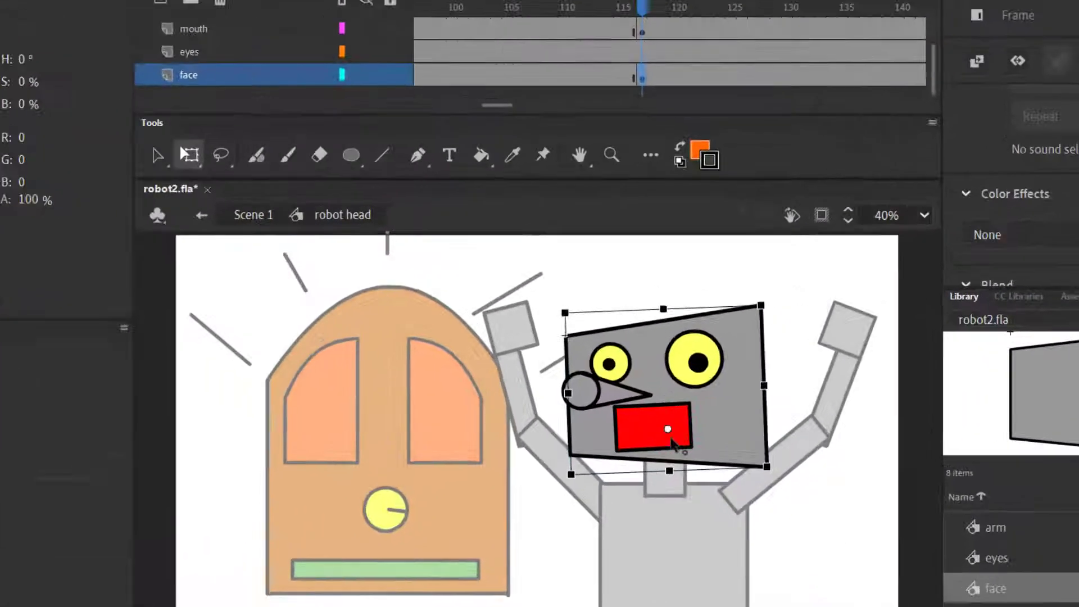
{"action": "left_click_drag", "start_coordinate": [656, 386], "coordinate": [657, 437]}
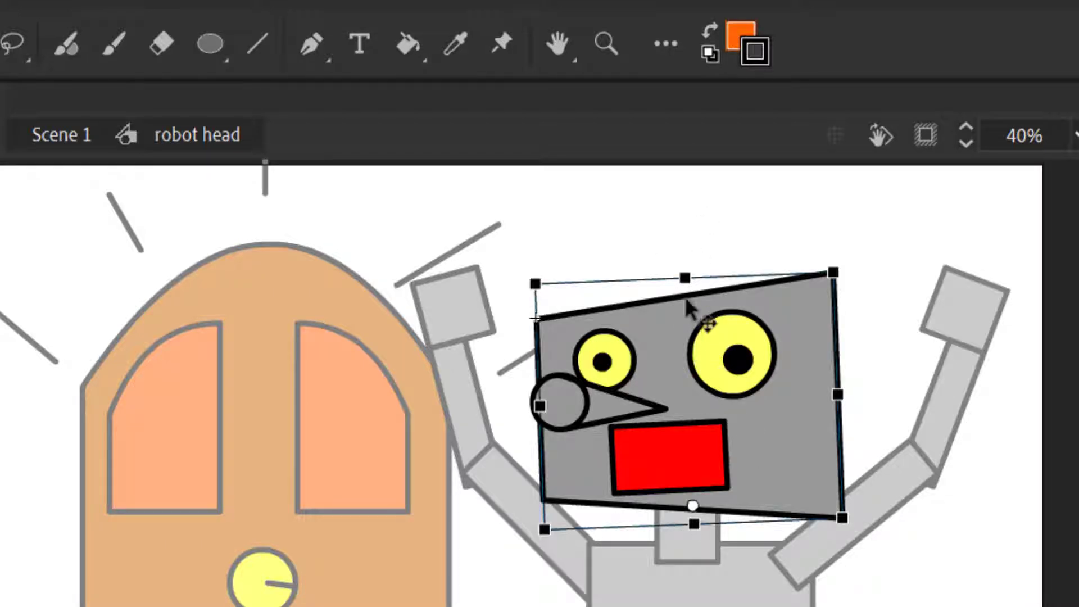
{"action": "left_click_drag", "start_coordinate": [685, 269], "coordinate": [704, 178]}
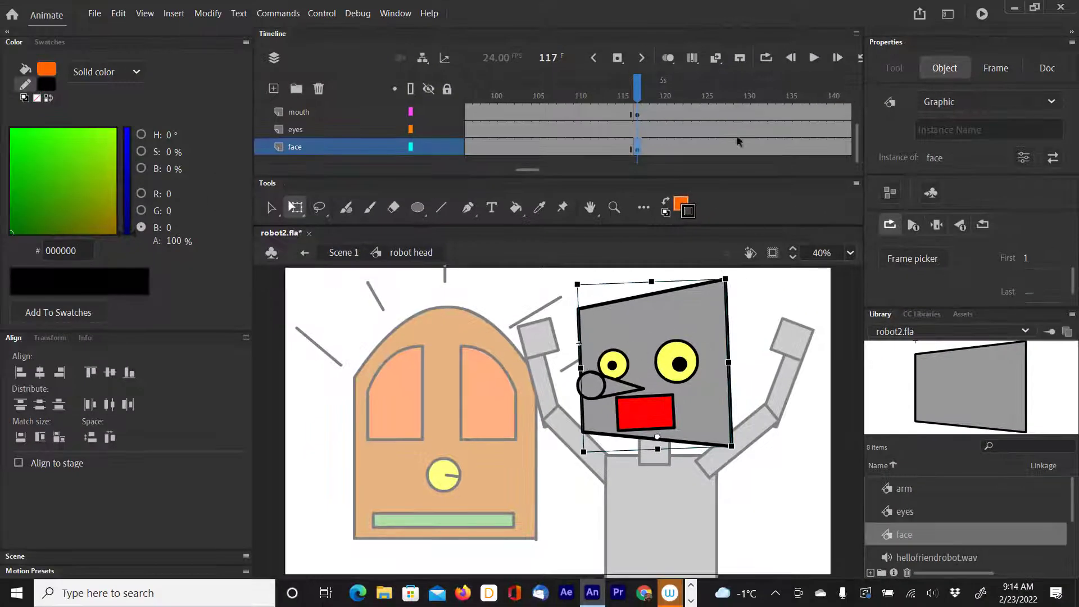
- Insert a keyframe at frame 117 on the nose layer and move the nose slightly up the stretched face
{"action": "scroll", "coordinate": [673, 154], "scroll_direction": "up", "scroll_amount": 2}
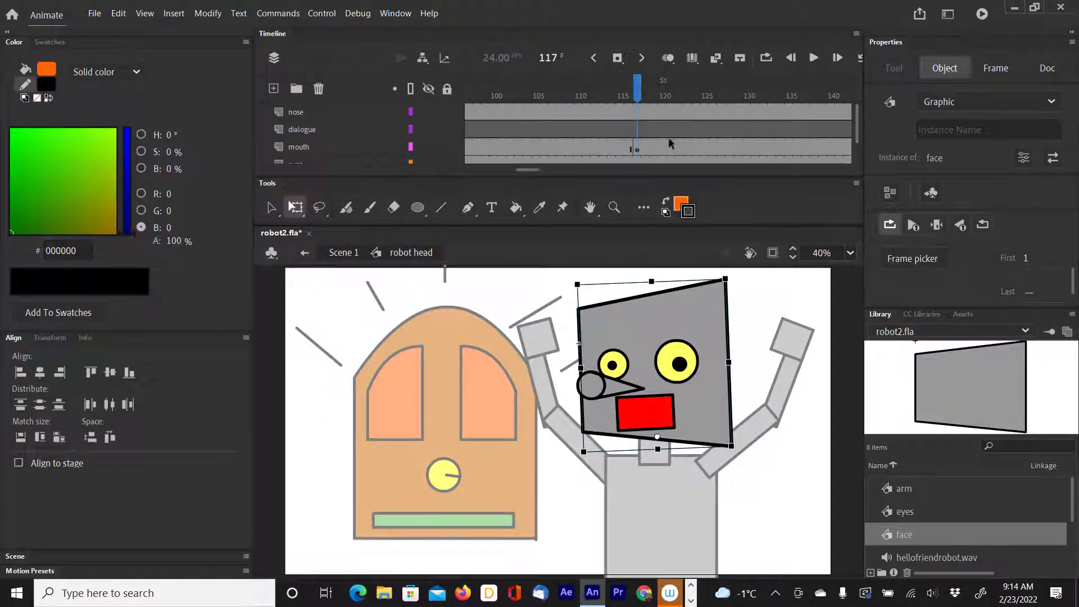
{"action": "right_click", "coordinate": [640, 117]}
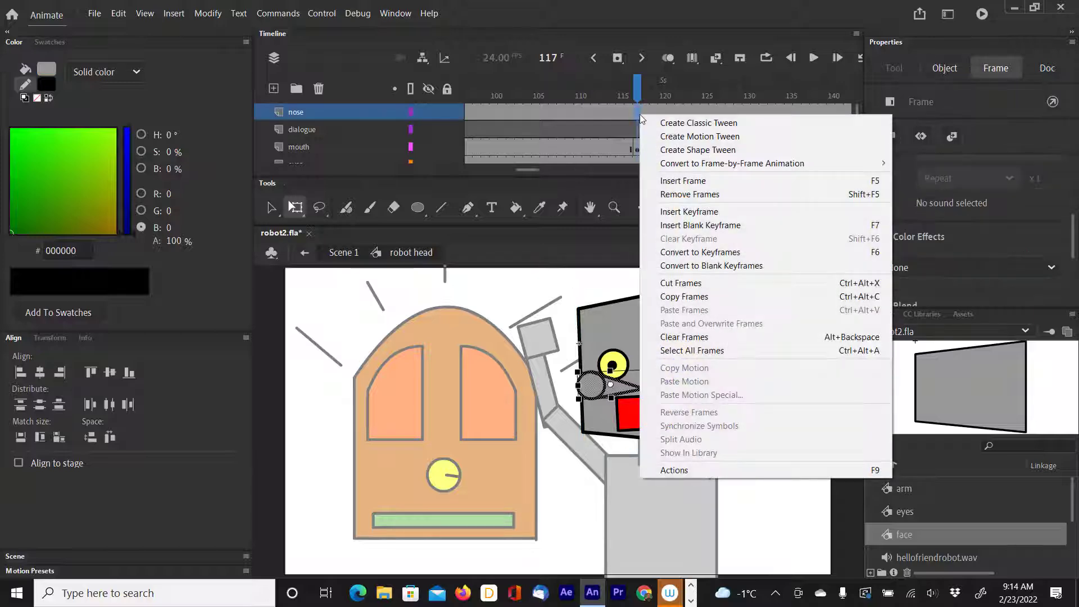
{"action": "left_click", "coordinate": [663, 211]}
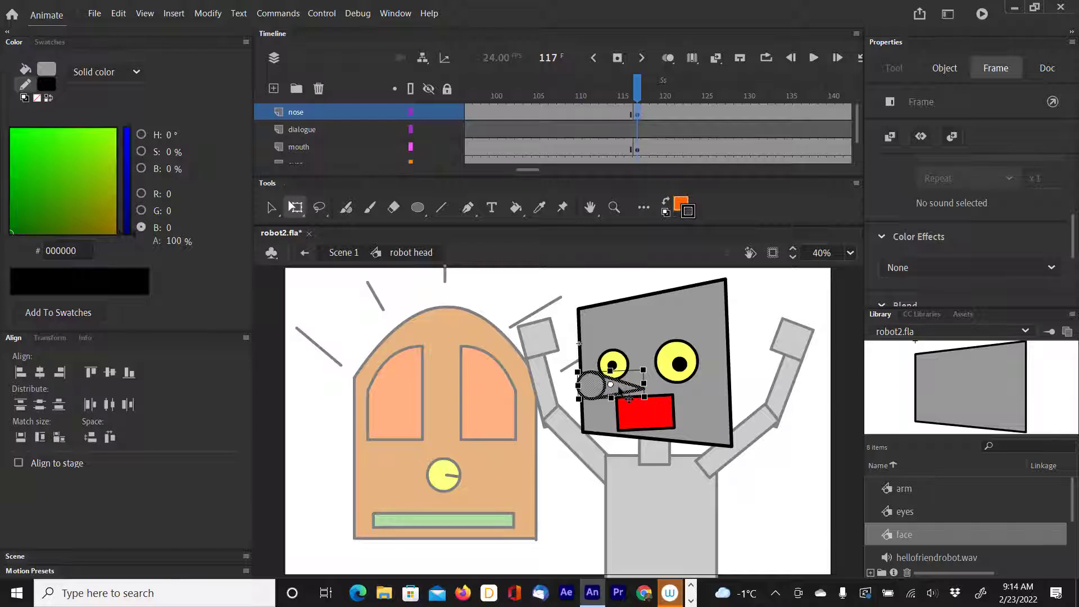
{"action": "left_click", "coordinate": [620, 391]}
{"action": "left_click_drag", "start_coordinate": [621, 390], "coordinate": [623, 371]}
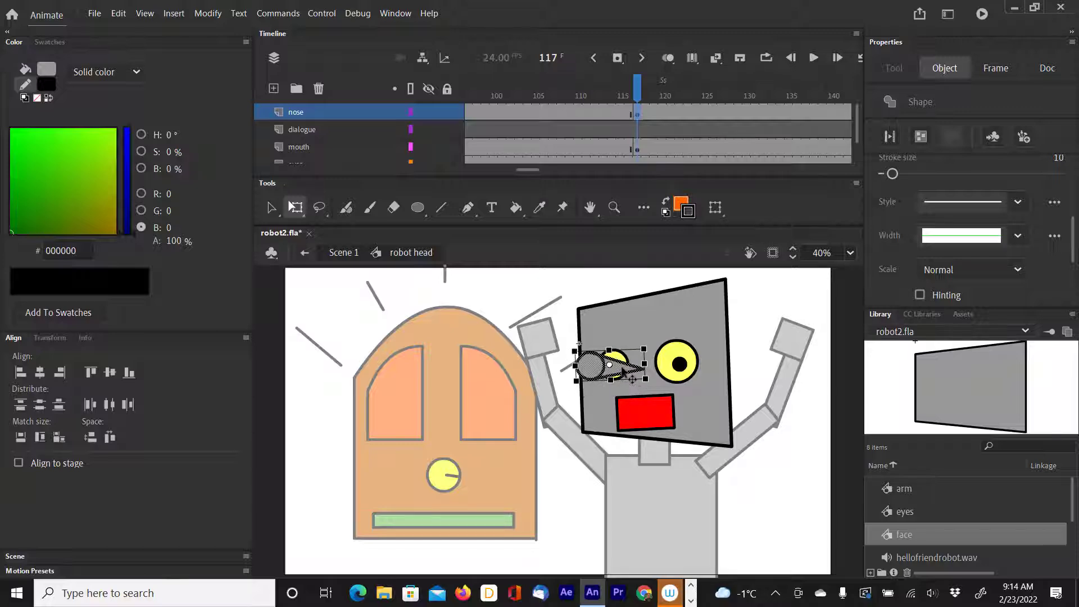
- Insert a keyframe at frame 117 on the eyes layer and move both eyes up above the nose
{"action": "scroll", "coordinate": [668, 130], "scroll_direction": "down", "scroll_amount": 1}
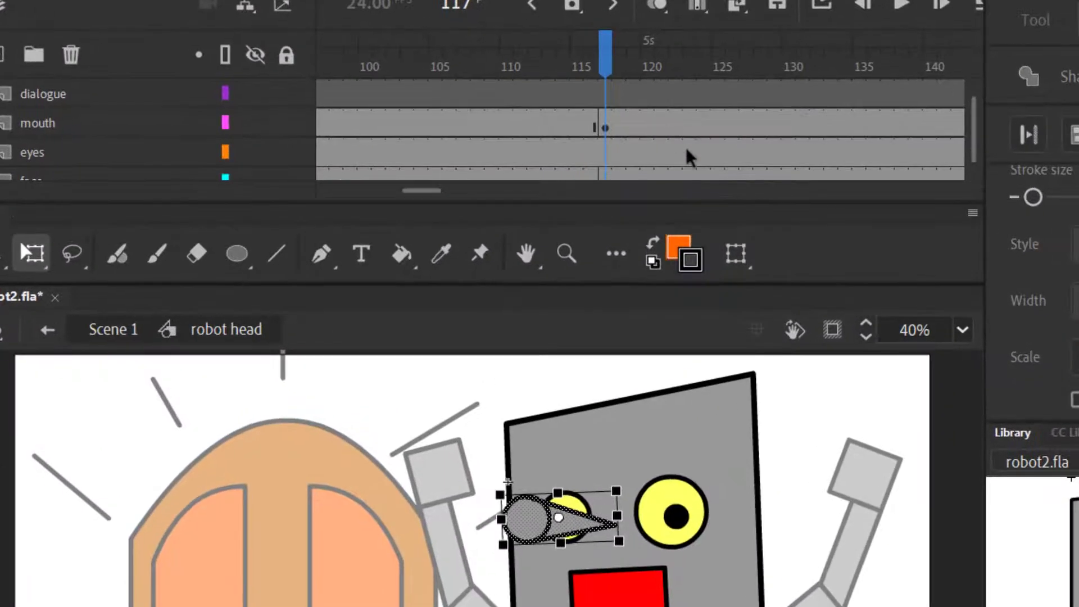
{"action": "right_click", "coordinate": [607, 162]}
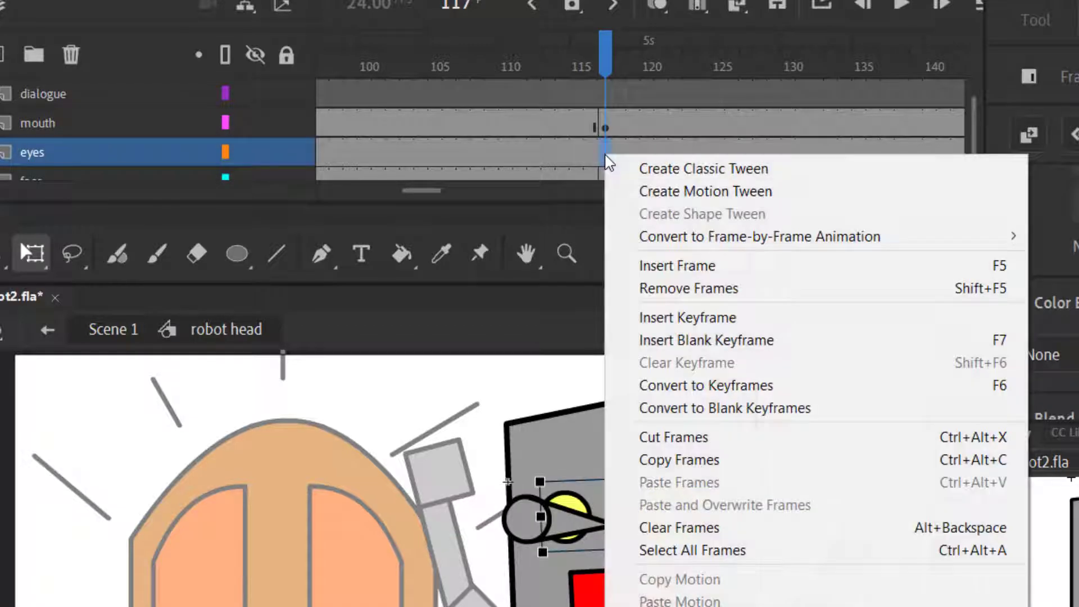
{"action": "left_click", "coordinate": [655, 318]}
{"action": "left_click_drag", "start_coordinate": [683, 516], "coordinate": [682, 485]}
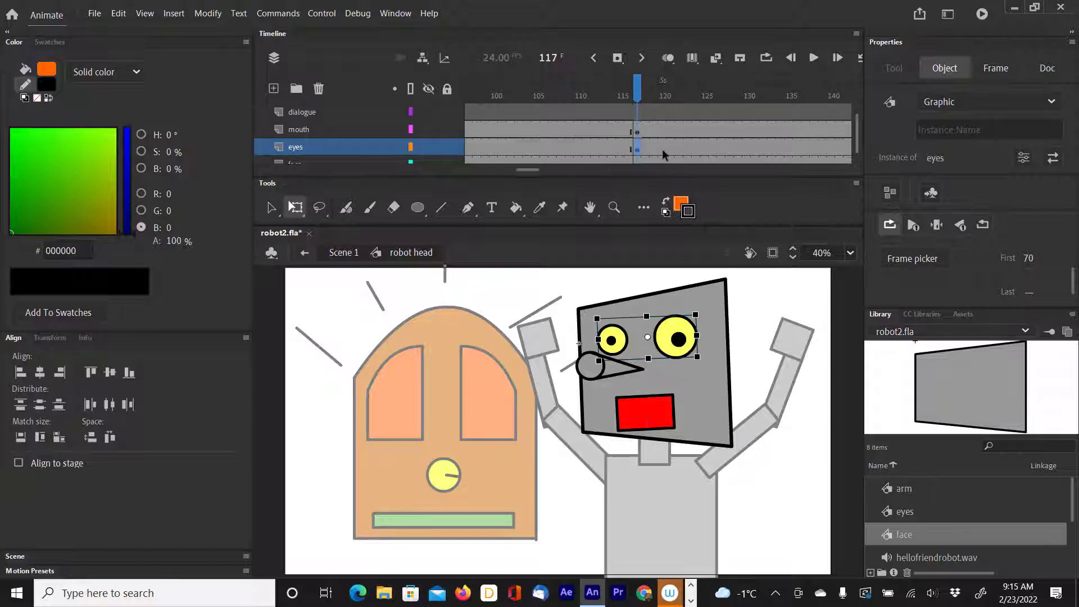
- Shift the open mouth slightly upward at frame 117 and stretch it taller
{"action": "scroll", "coordinate": [665, 155], "scroll_direction": "down", "scroll_amount": 1}
{"action": "scroll", "coordinate": [664, 155], "scroll_direction": "up", "scroll_amount": 1}
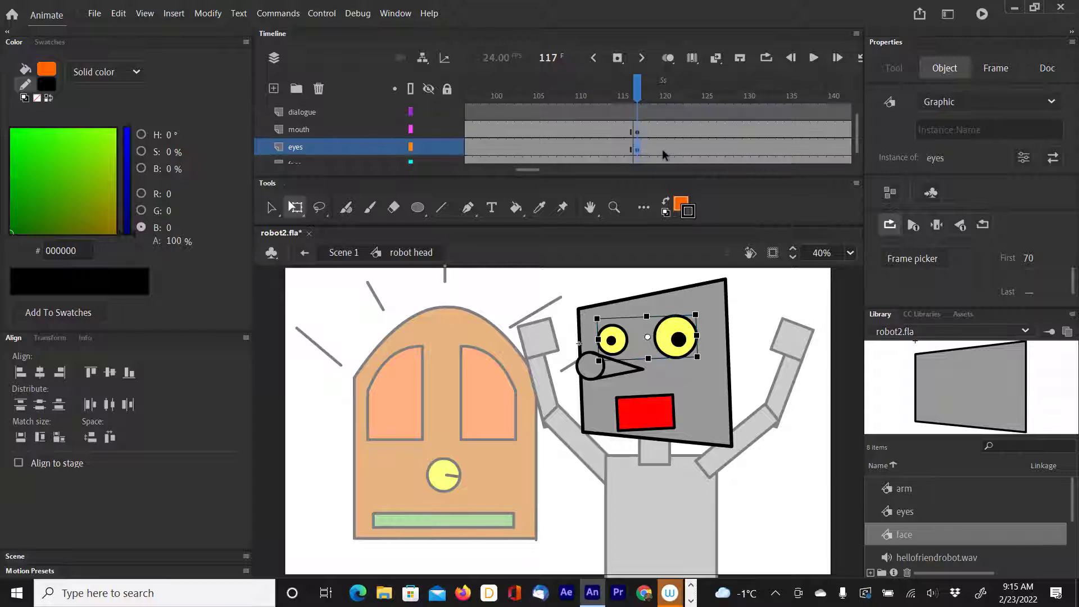
{"action": "left_click", "coordinate": [639, 134]}
{"action": "left_click", "coordinate": [658, 415]}
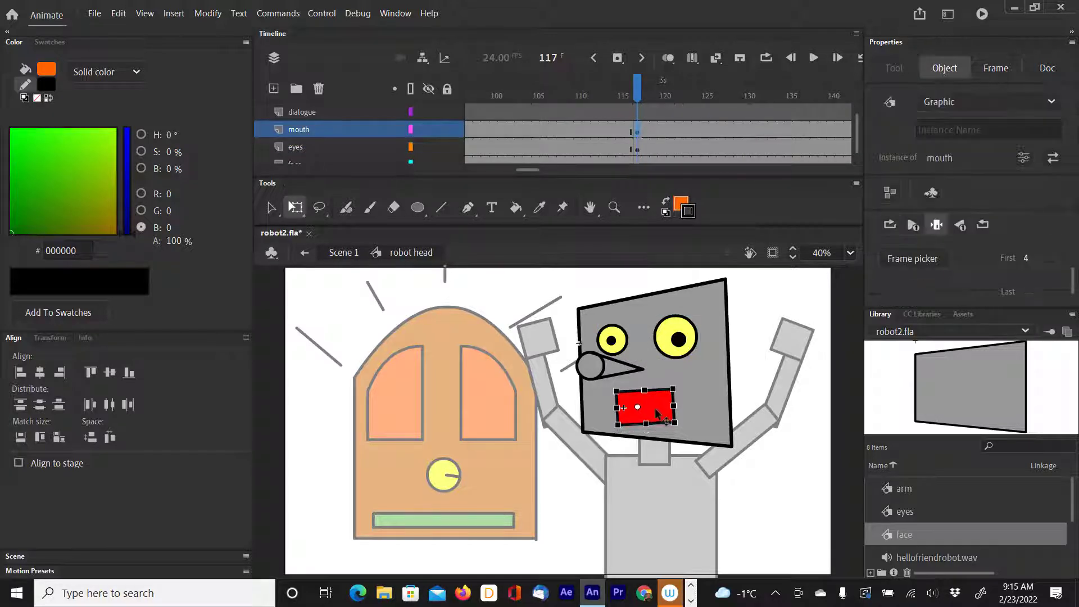
{"action": "left_click_drag", "start_coordinate": [644, 389], "coordinate": [655, 407]}
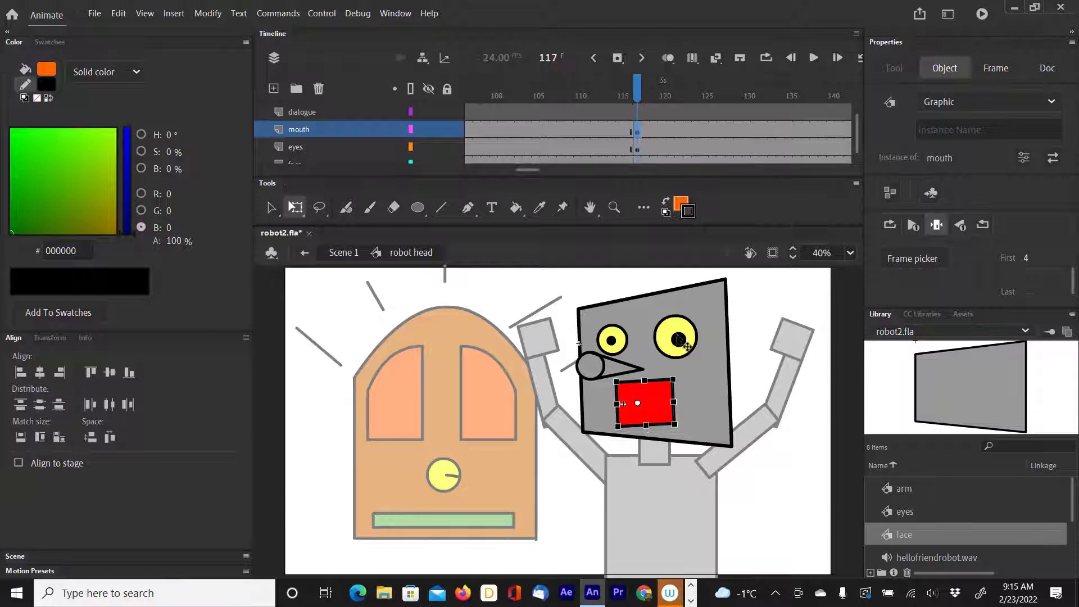
- Duplicate the eyes symbol in the library as a graphic symbol named "eyes suprised"
{"action": "left_click", "coordinate": [678, 337]}
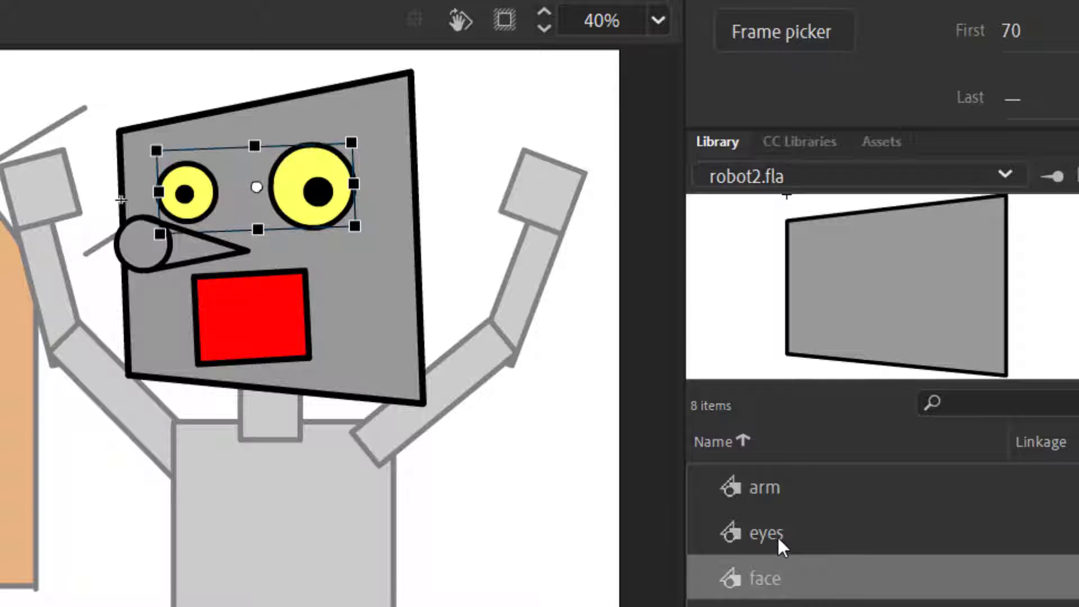
{"action": "left_click", "coordinate": [777, 535]}
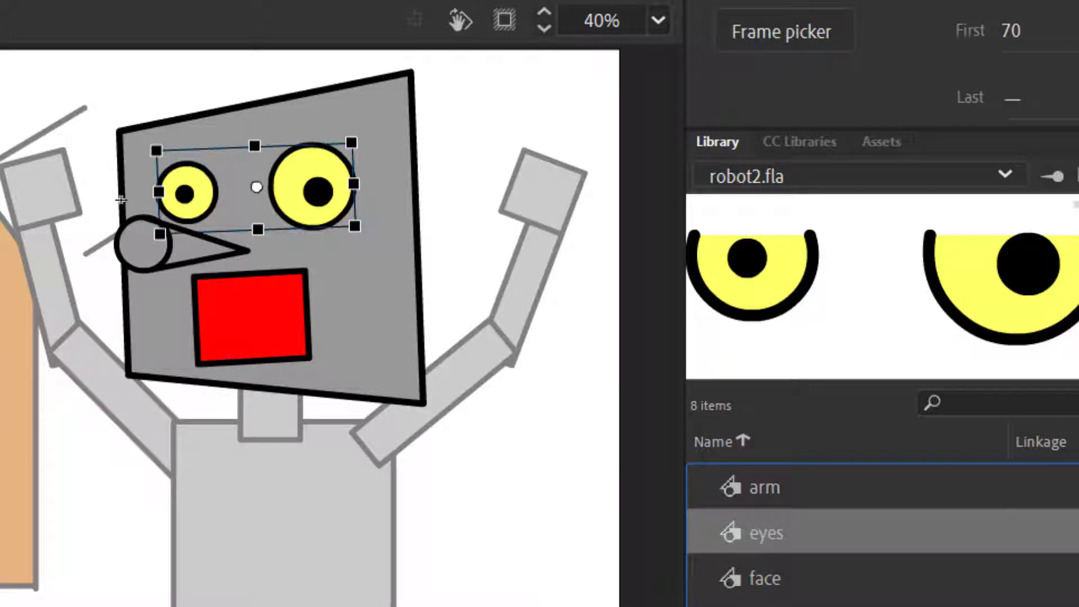
{"action": "right_click", "coordinate": [761, 534]}
{"action": "left_click", "coordinate": [731, 535]}
{"action": "right_click", "coordinate": [764, 537]}
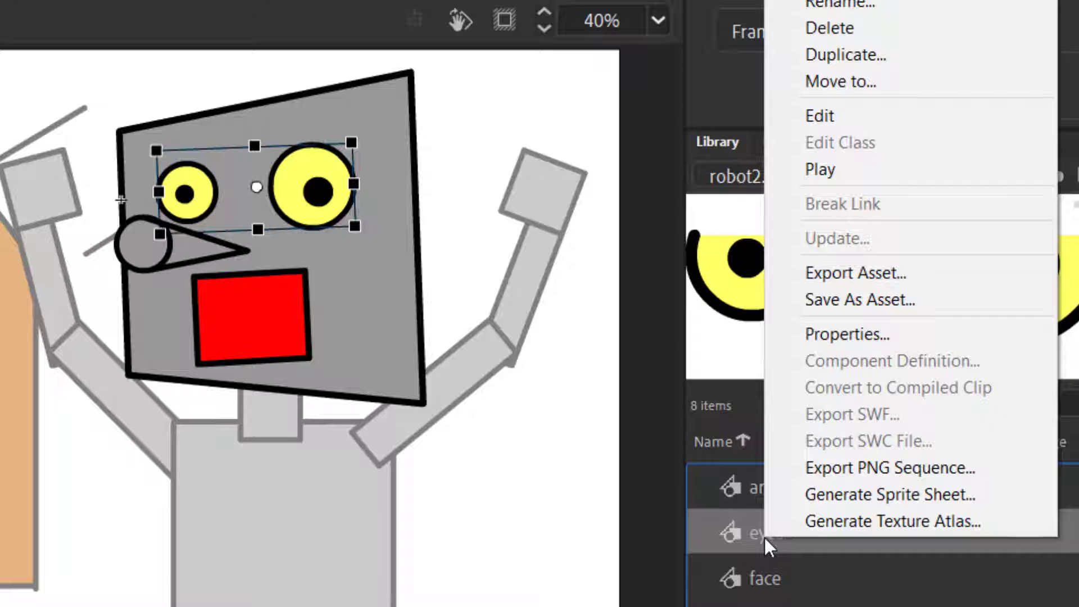
{"action": "left_click", "coordinate": [777, 45]}
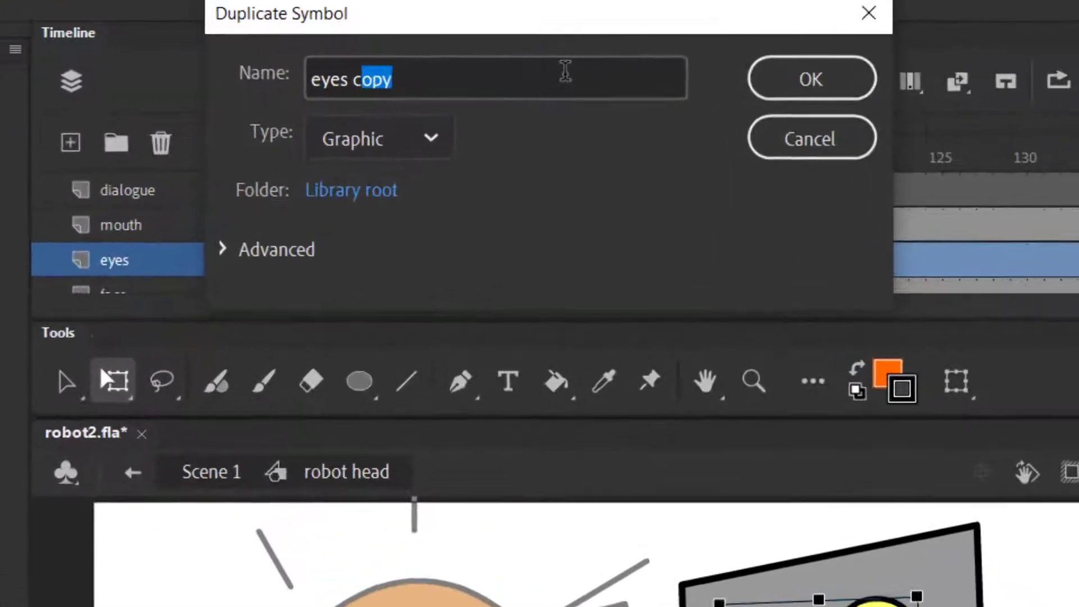
{"action": "key", "text": "BackSpace"}
{"action": "key", "text": "BackSpace"}
{"action": "key", "text": "BackSpace"}
{"action": "key", "text": "BackSpace"}
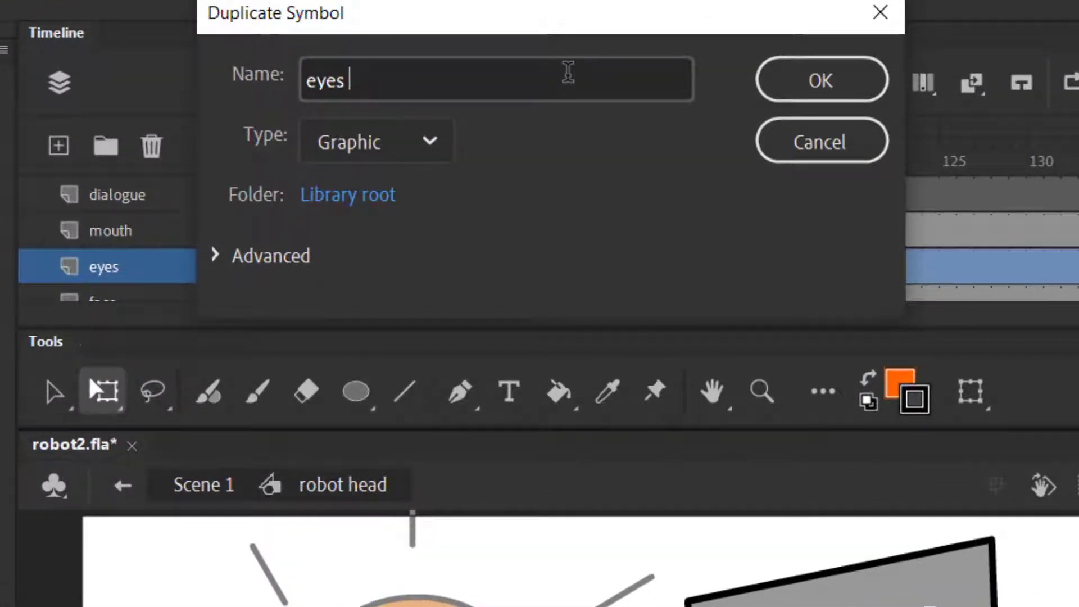
{"action": "type", "text": "suprised"}
{"action": "key", "text": "Return"}
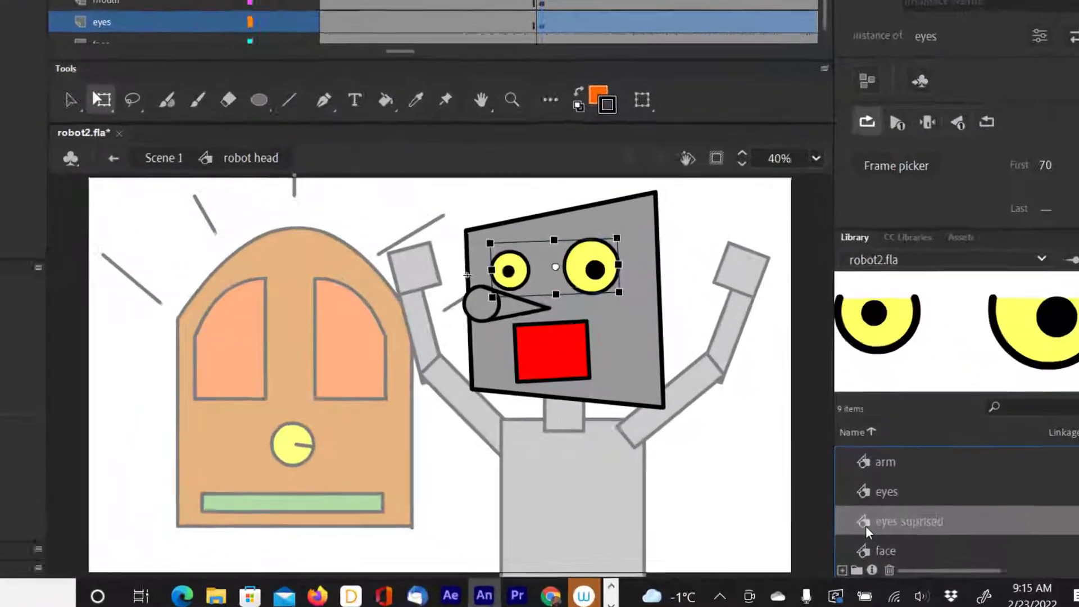
- Open the "eyes suprised" symbol and stretch both eye shapes taller upward at frame 4 of the eye layer
{"action": "double_click", "coordinate": [843, 508]}
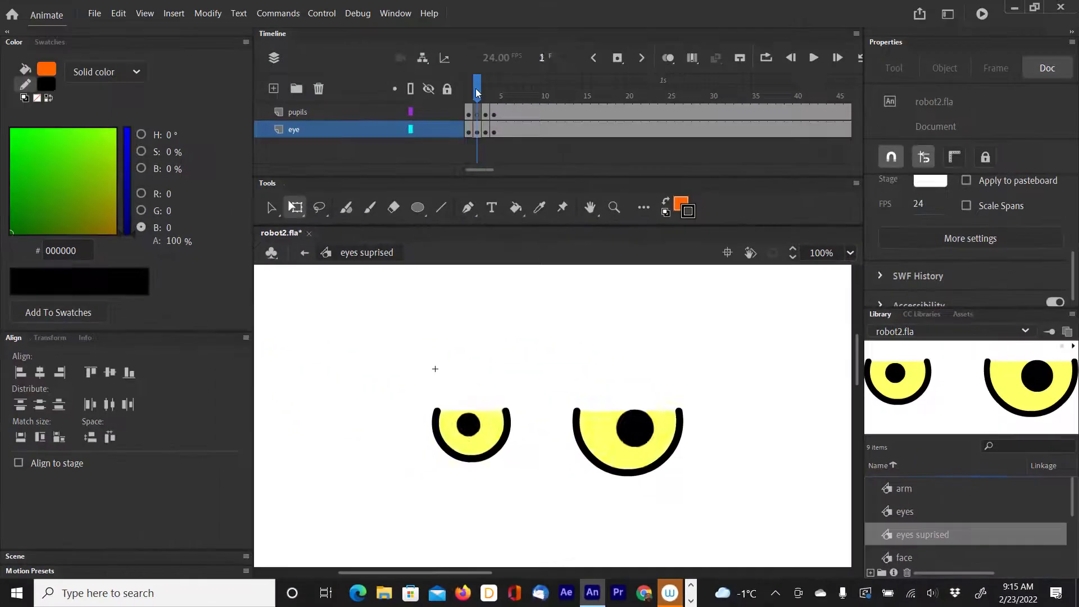
{"action": "left_click_drag", "start_coordinate": [474, 92], "coordinate": [500, 93]}
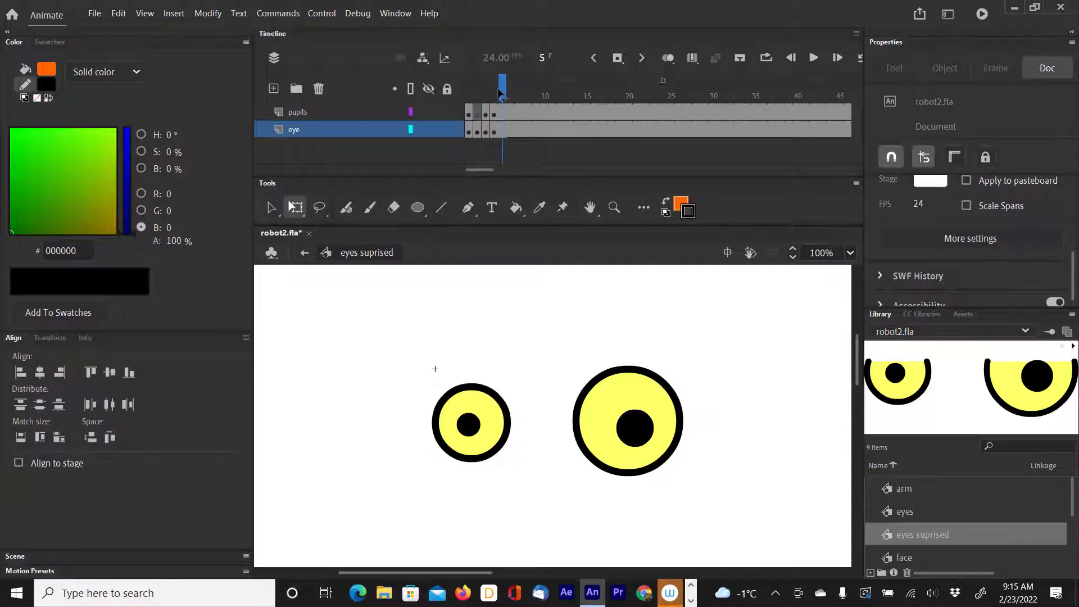
{"action": "left_click", "coordinate": [495, 132]}
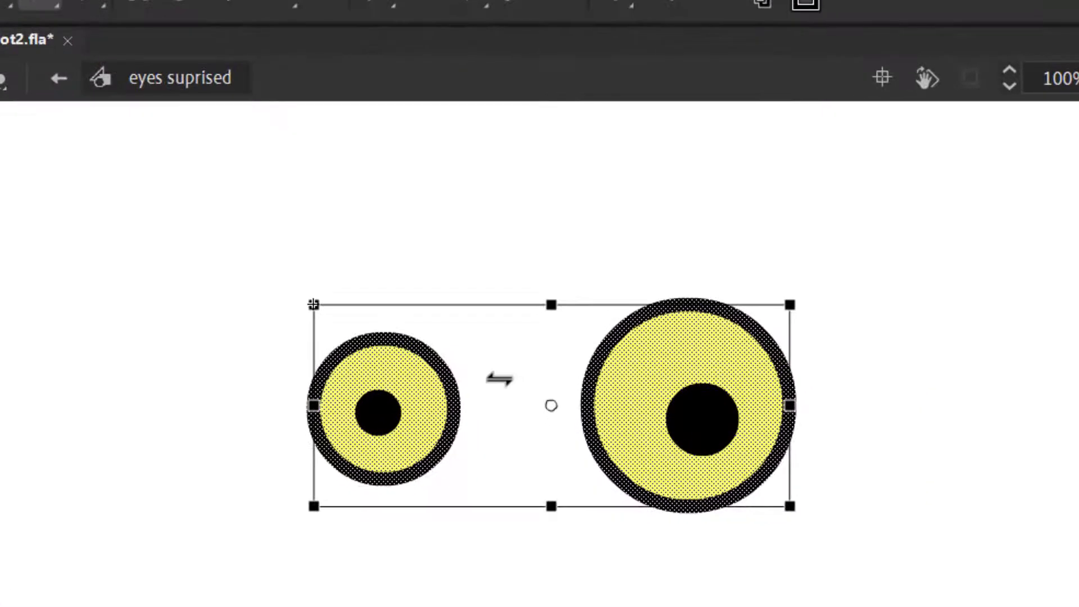
{"action": "left_click_drag", "start_coordinate": [555, 453], "coordinate": [557, 488]}
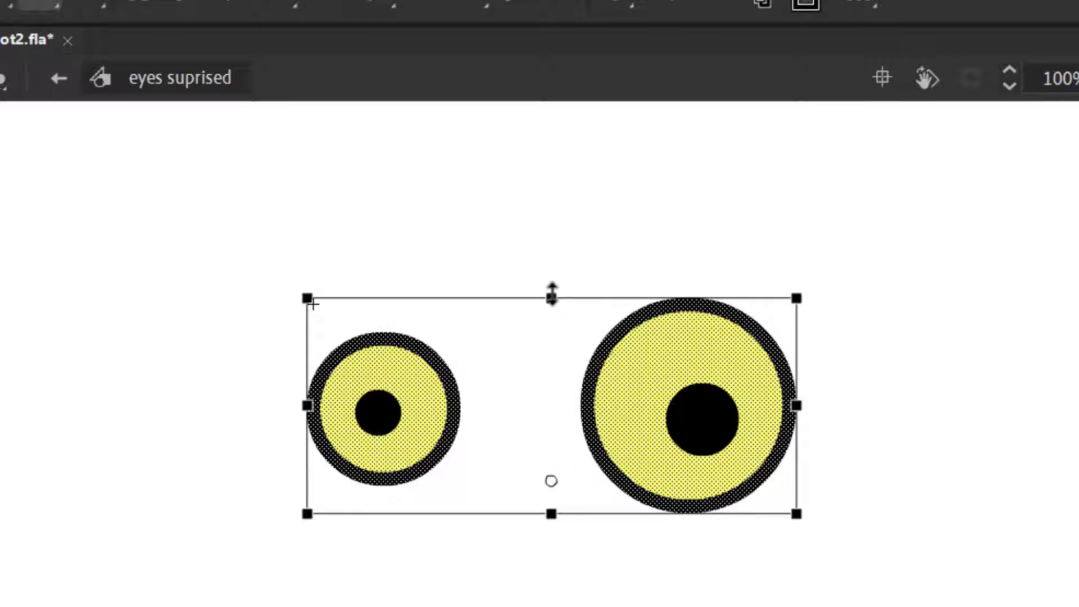
{"action": "left_click_drag", "start_coordinate": [552, 293], "coordinate": [560, 203]}
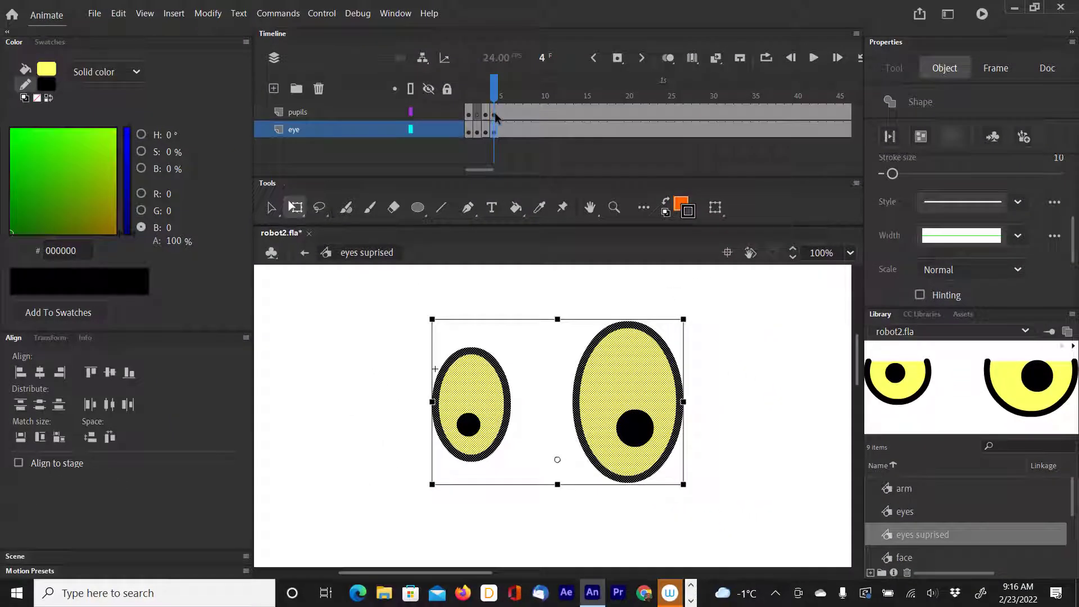
- Stretch both pupils at frame 4 into tall ovals and move them slightly up inside the eyes
{"action": "left_click", "coordinate": [497, 115]}
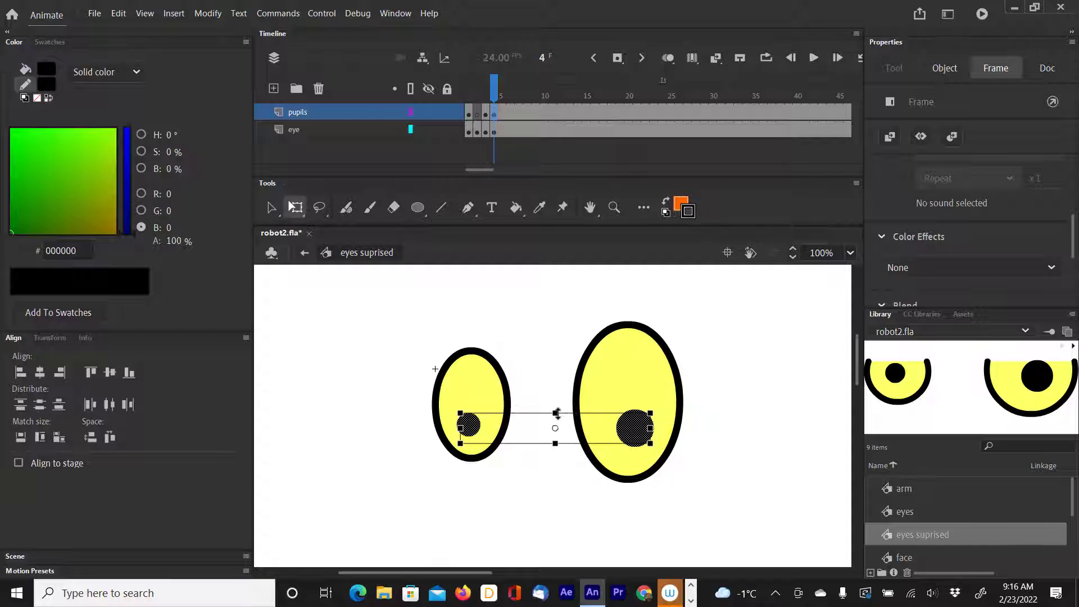
{"action": "left_click_drag", "start_coordinate": [556, 413], "coordinate": [556, 375]}
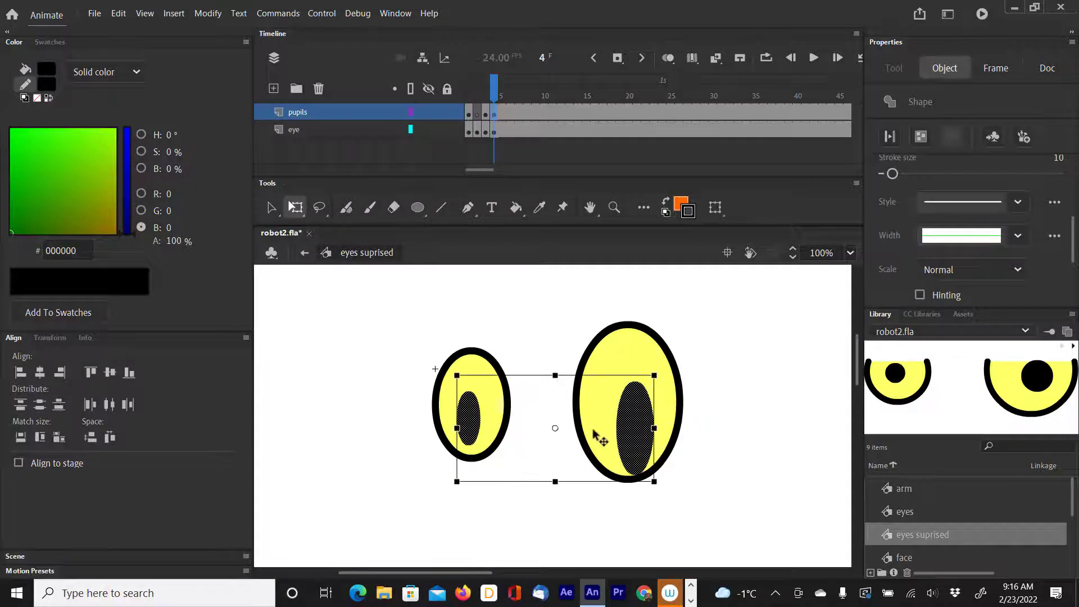
{"action": "left_click_drag", "start_coordinate": [635, 451], "coordinate": [637, 436]}
- Shift each pupil separately toward the left side of its eye so the robot looks toward the radio
{"action": "left_click_drag", "start_coordinate": [498, 97], "coordinate": [551, 96]}
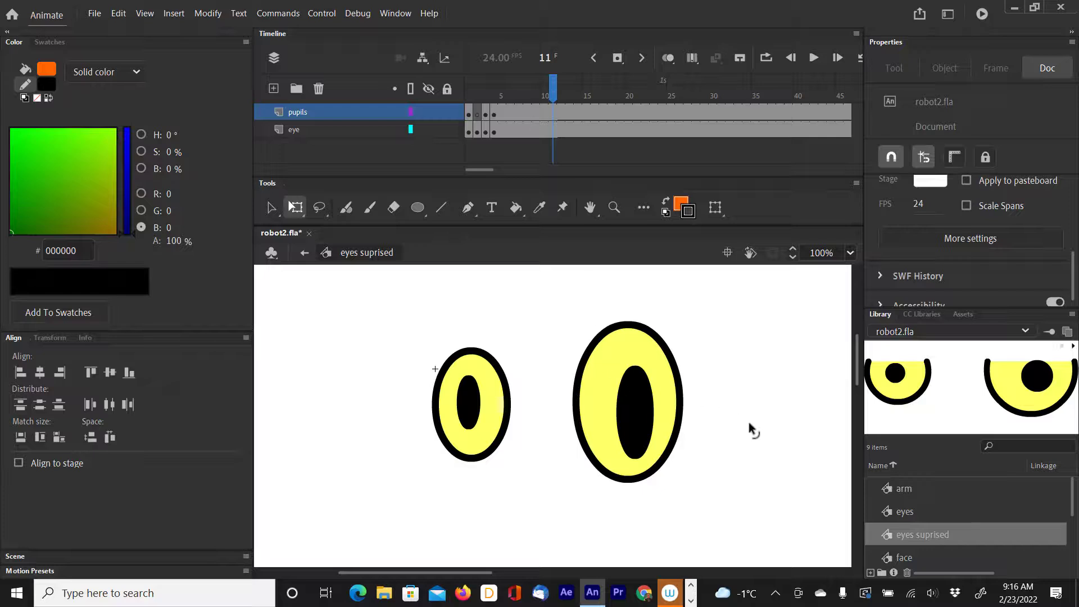
{"action": "left_click", "coordinate": [641, 422]}
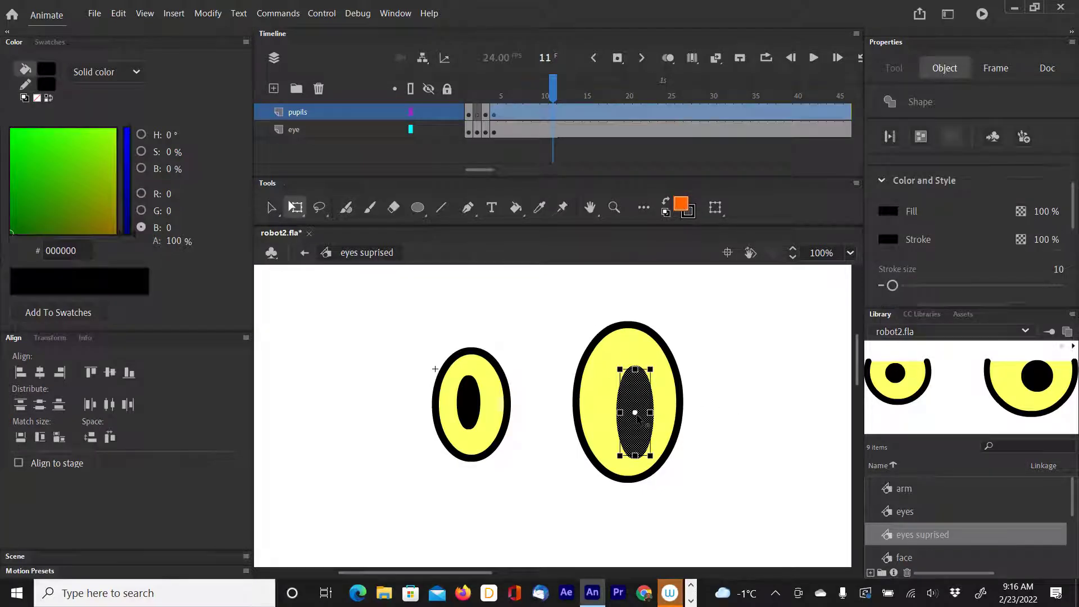
{"action": "left_click_drag", "start_coordinate": [639, 406], "coordinate": [627, 398]}
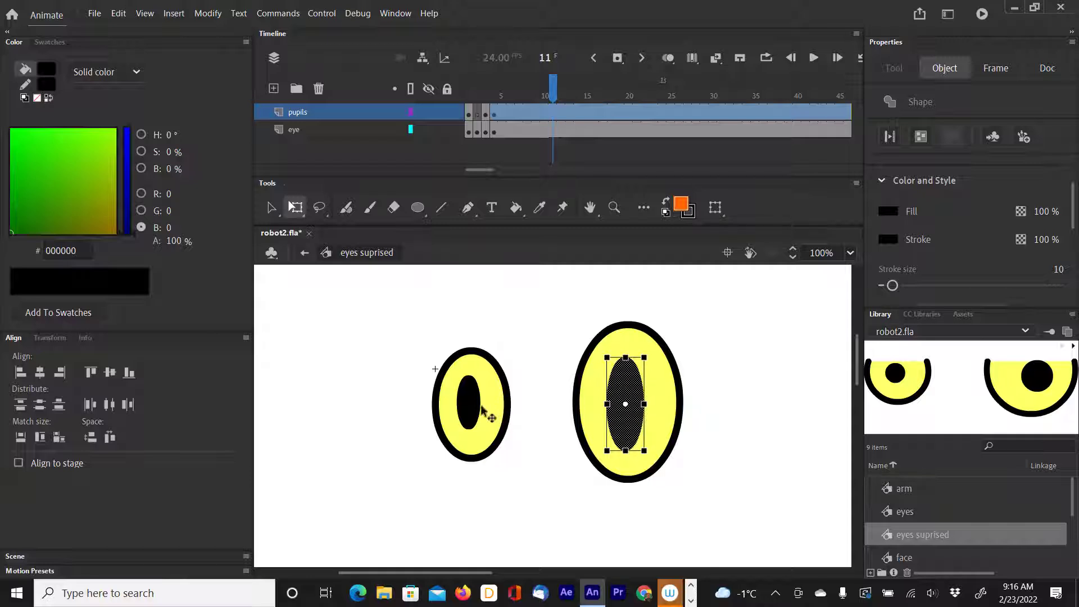
{"action": "left_click", "coordinate": [470, 405]}
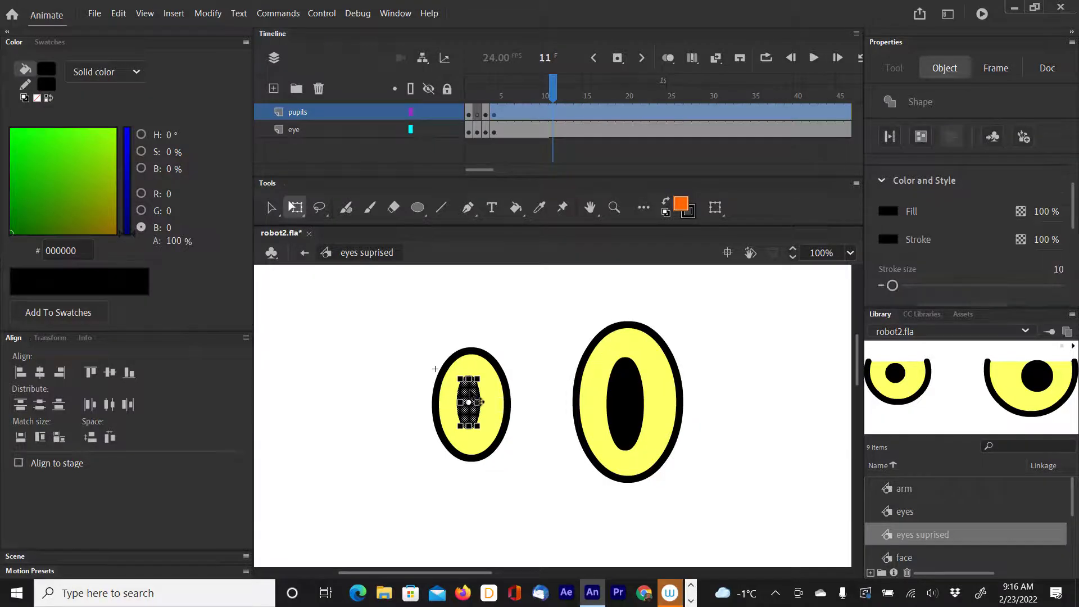
{"action": "left_click_drag", "start_coordinate": [478, 402], "coordinate": [467, 402]}
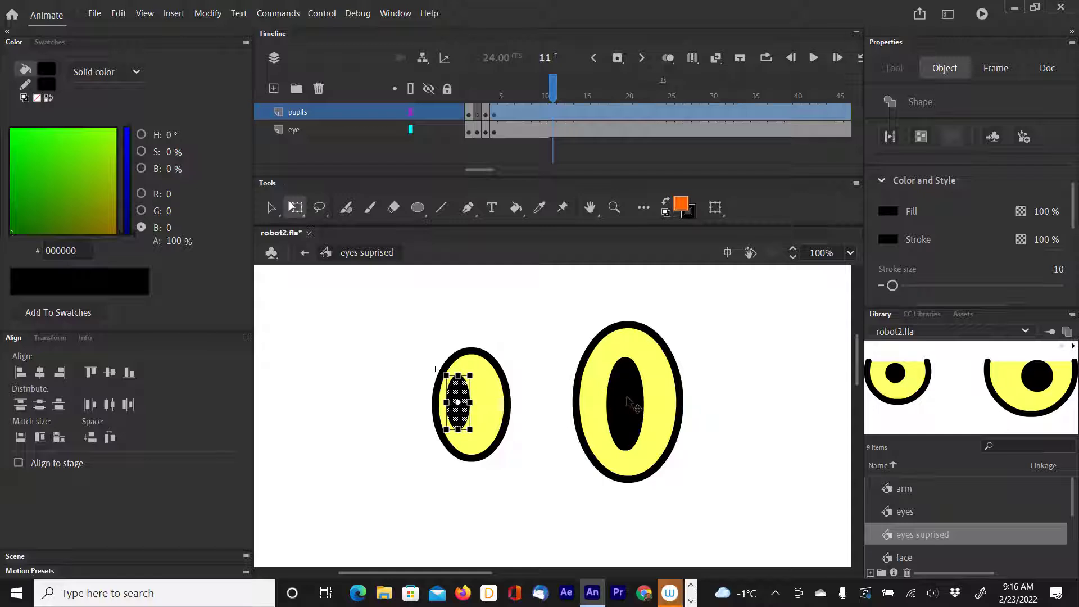
{"action": "left_click", "coordinate": [630, 403]}
{"action": "left_click_drag", "start_coordinate": [637, 401], "coordinate": [615, 399]}
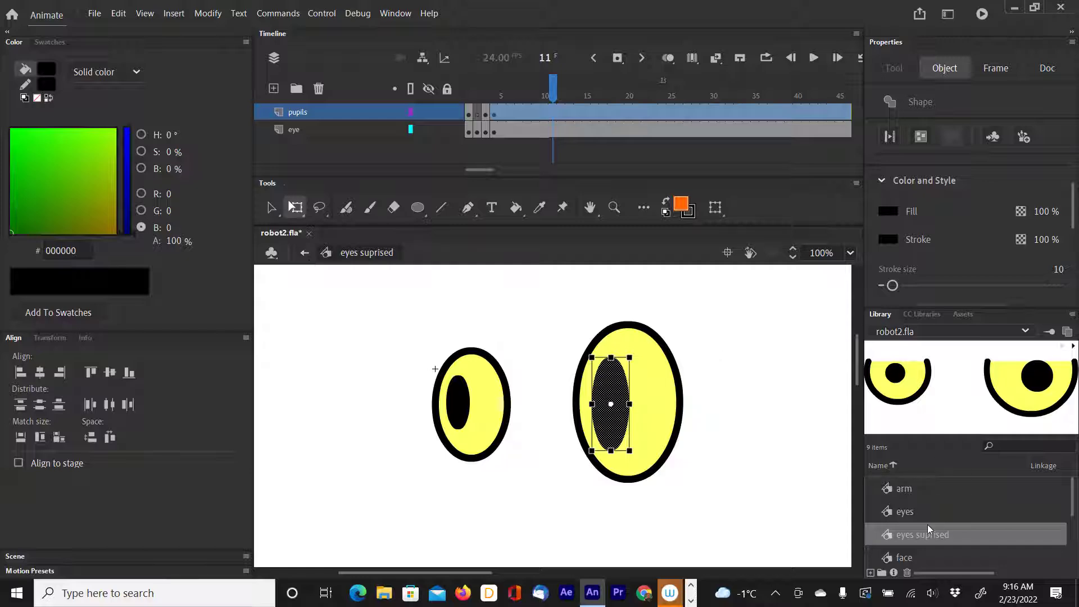
- Open the "robot head" symbol and delete the old eyes from the eyes layer keyframe at frame 117
{"action": "scroll", "coordinate": [927, 524], "scroll_direction": "down", "scroll_amount": 3}
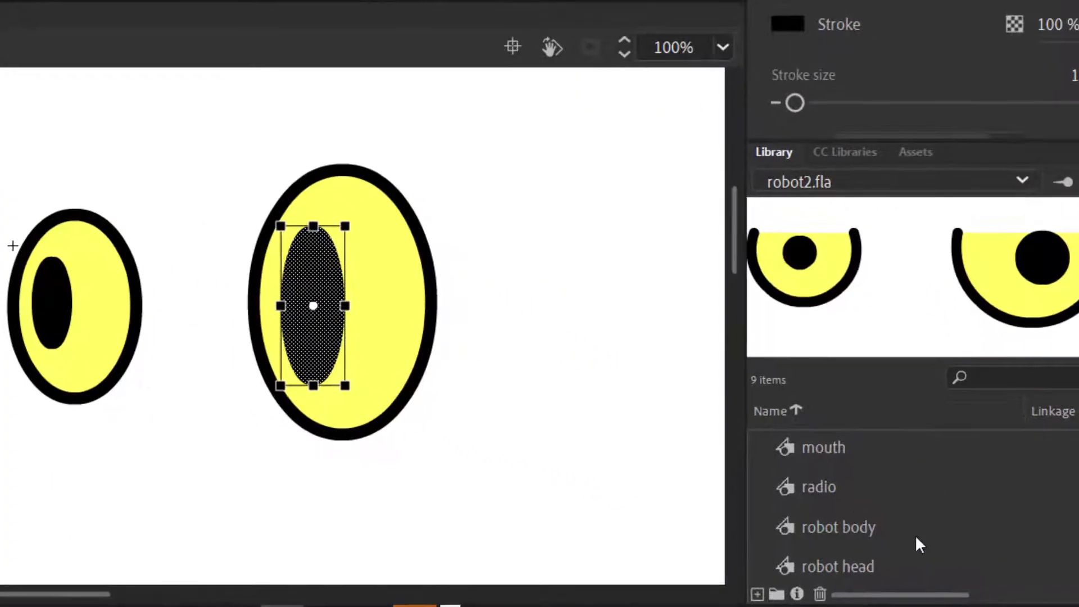
{"action": "double_click", "coordinate": [794, 565]}
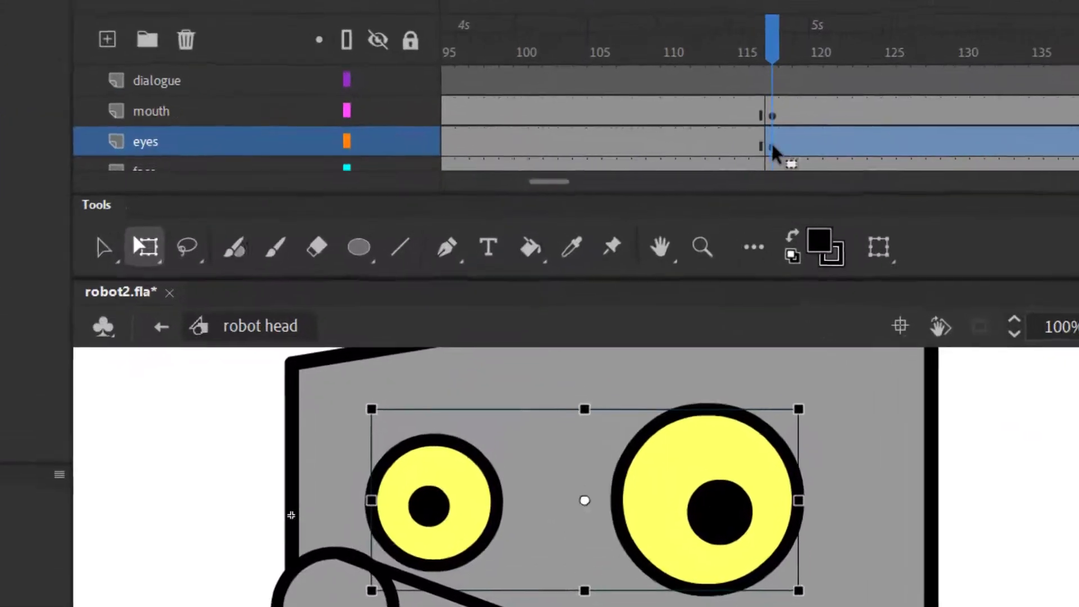
{"action": "left_click", "coordinate": [654, 149]}
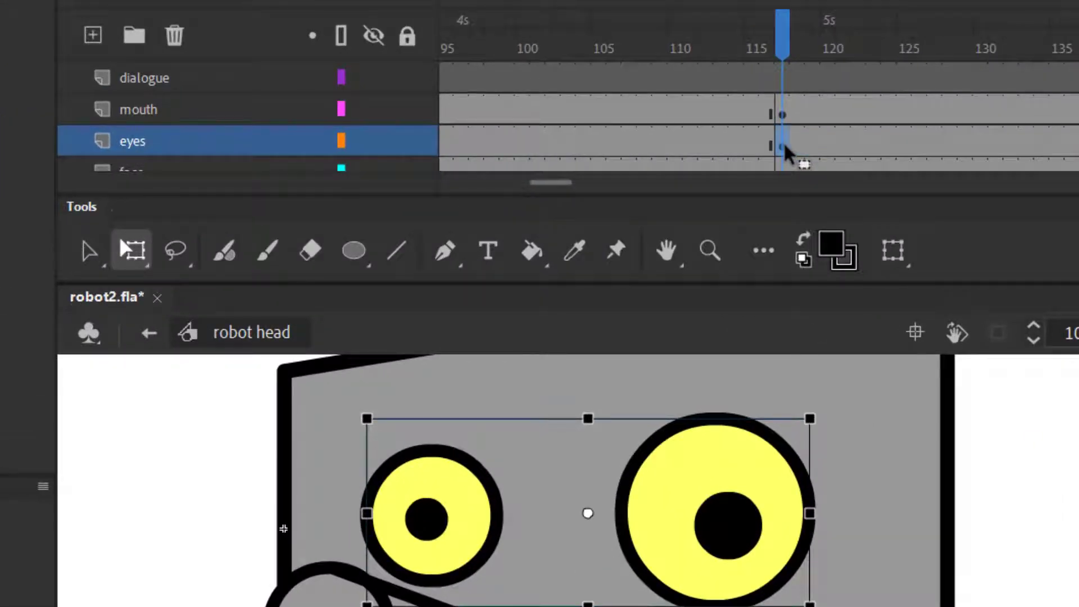
{"action": "key", "text": "Delete"}
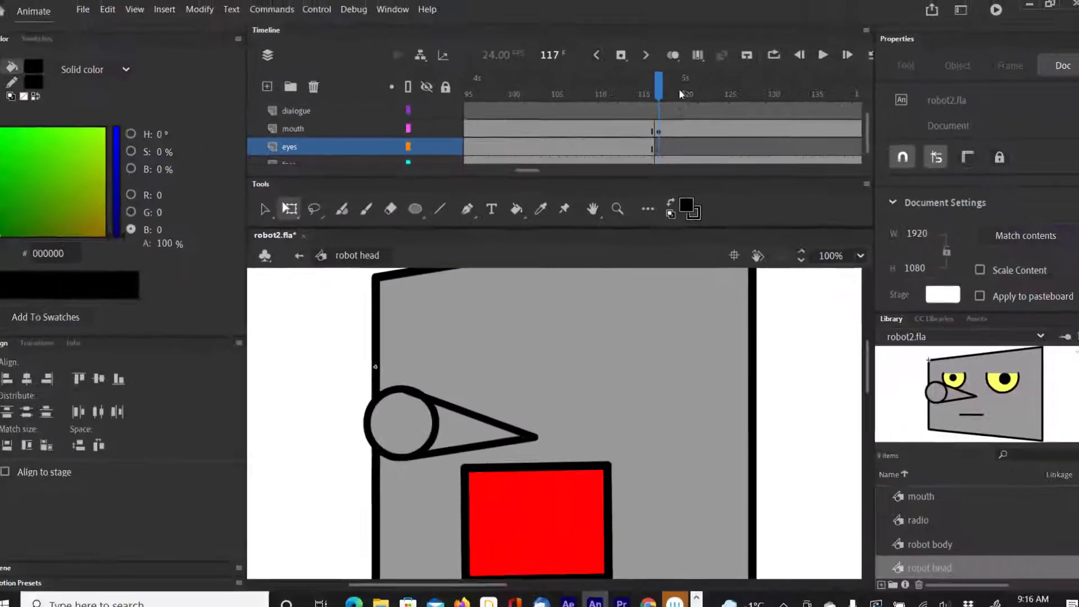
- Place the "eyes suprised" symbol on the eyes layer at frame 117, using onion skin to position it above the nose
{"action": "left_click", "coordinate": [675, 57]}
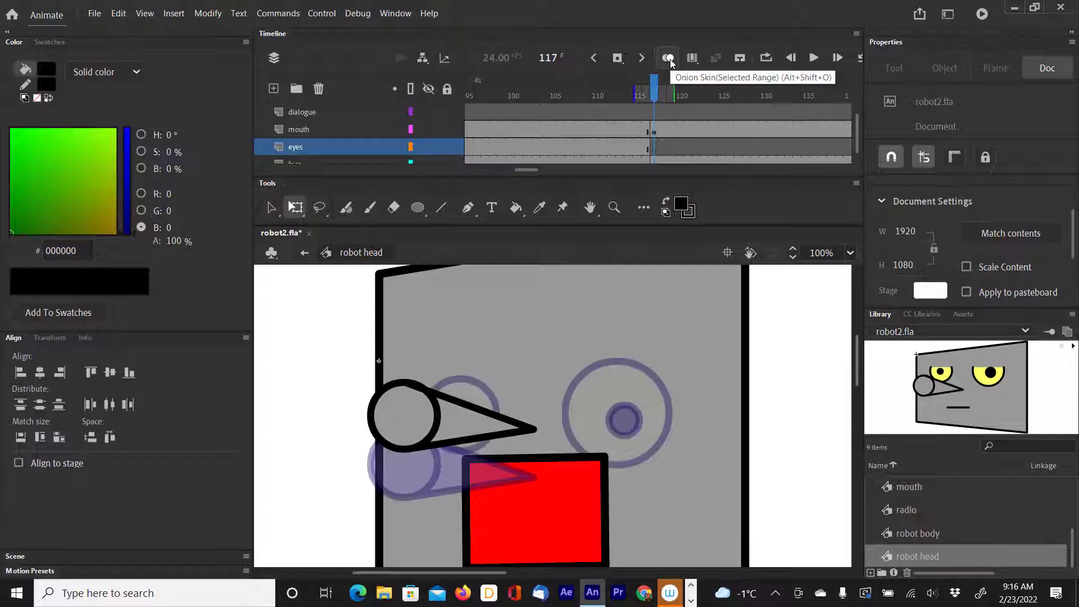
{"action": "scroll", "coordinate": [940, 523], "scroll_direction": "up", "scroll_amount": 3}
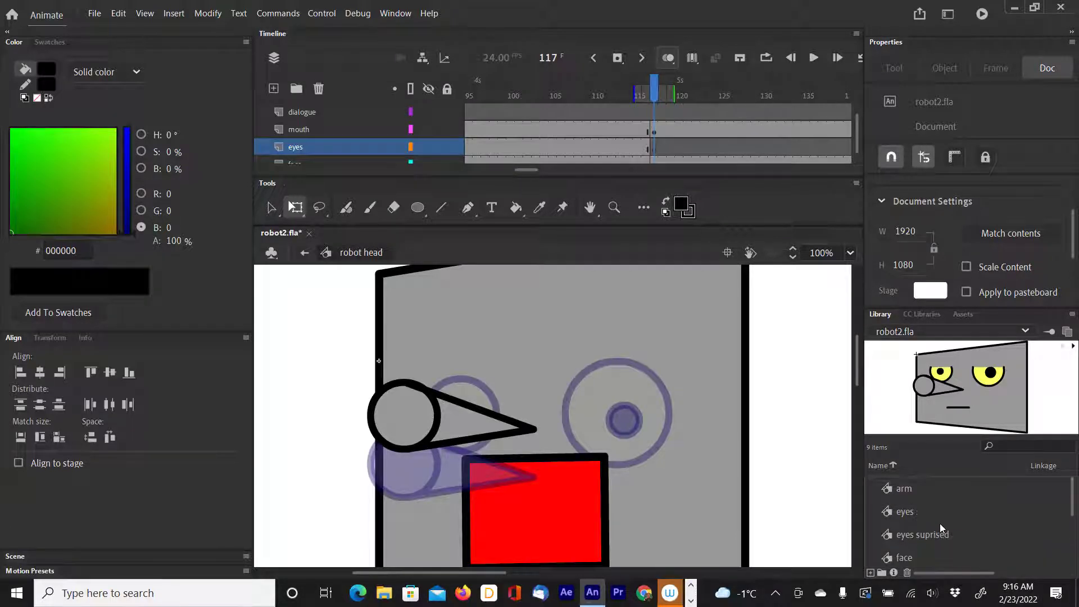
{"action": "left_click", "coordinate": [889, 538]}
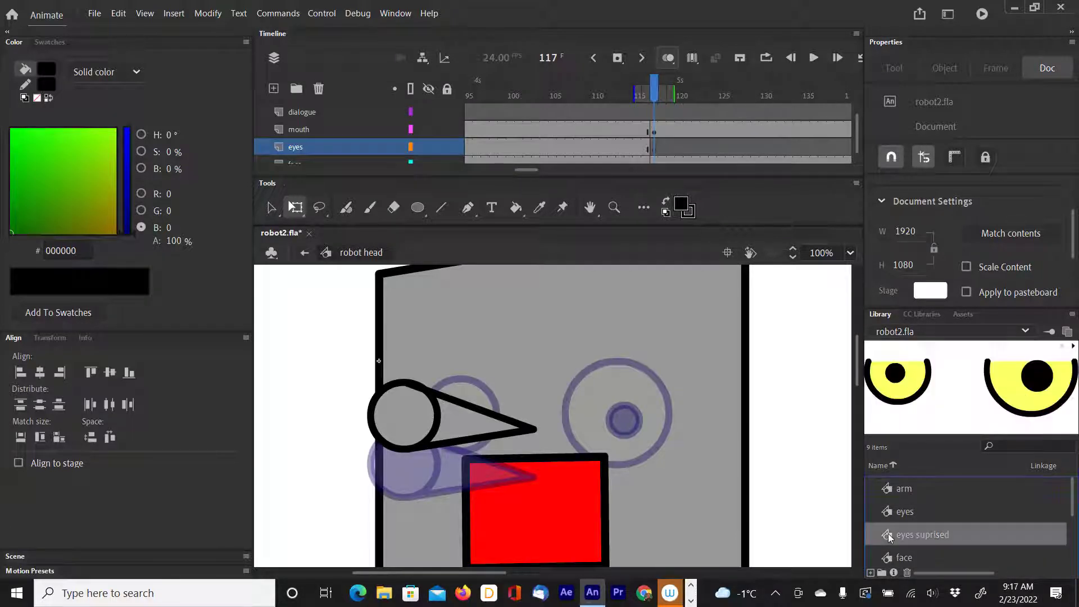
{"action": "left_click_drag", "start_coordinate": [543, 365], "coordinate": [540, 366]}
{"action": "left_click_drag", "start_coordinate": [610, 382], "coordinate": [610, 399]}
{"action": "left_click_drag", "start_coordinate": [656, 93], "coordinate": [679, 93]}
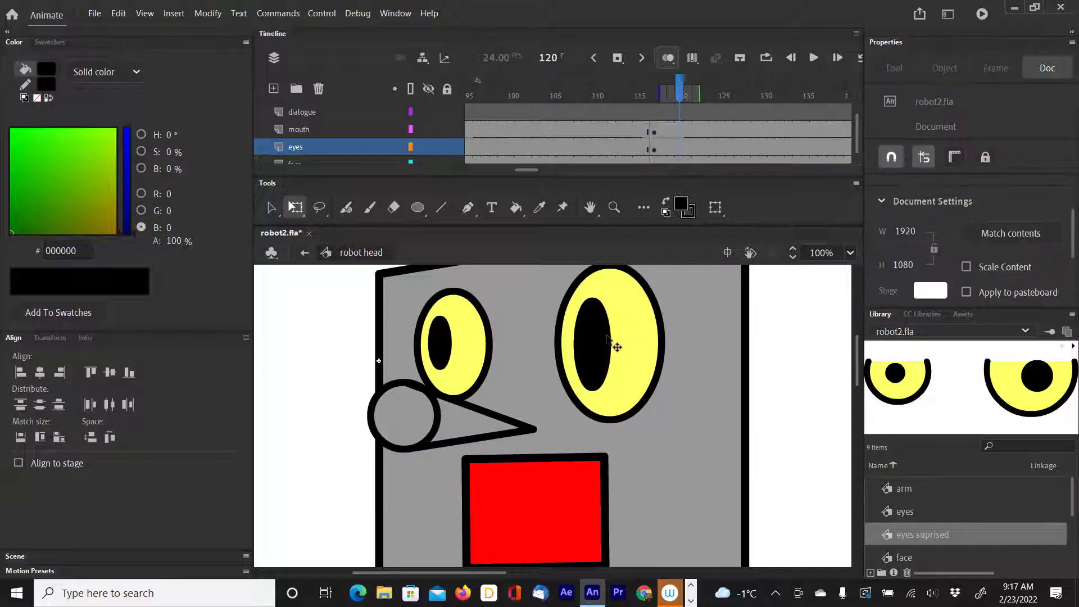
{"action": "left_click_drag", "start_coordinate": [615, 345], "coordinate": [615, 356]}
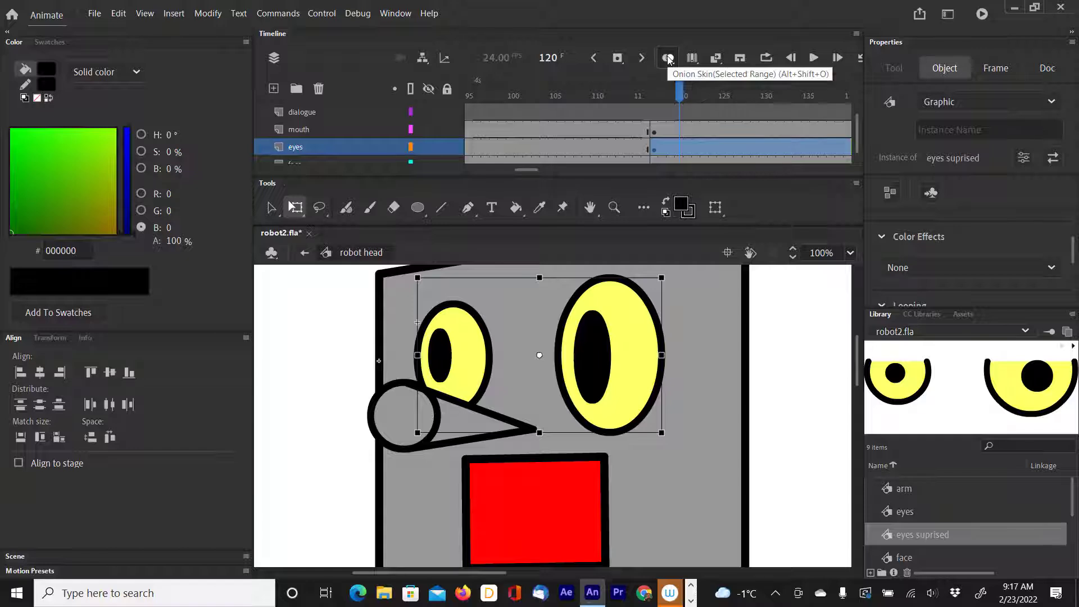
- Return from the head symbol to Scene 1 and scrub the timeline to review the surprised face
{"action": "left_click", "coordinate": [851, 254]}
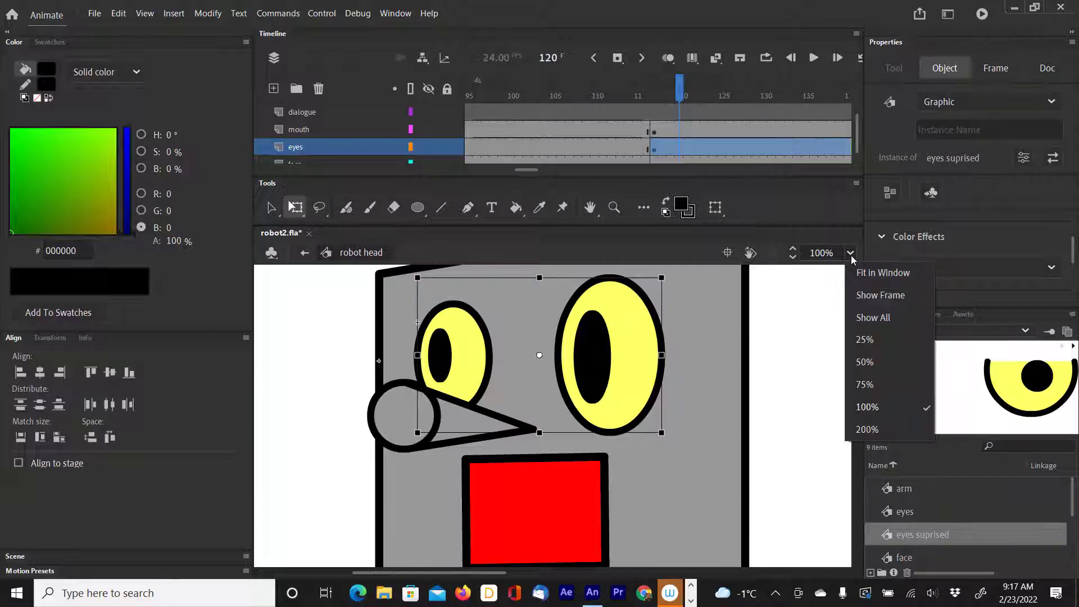
{"action": "left_click", "coordinate": [862, 272]}
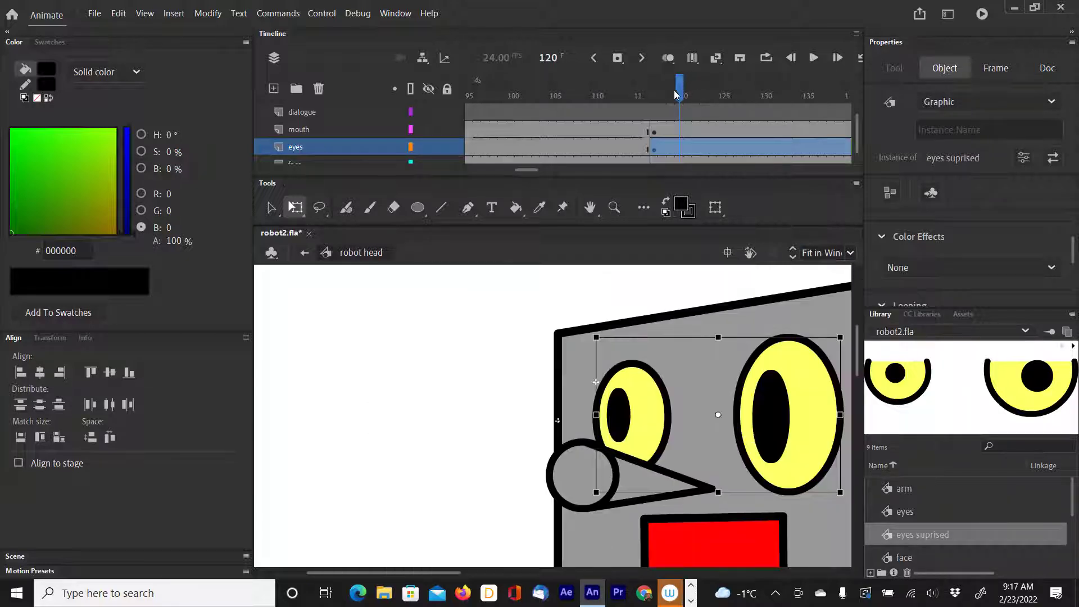
{"action": "left_click_drag", "start_coordinate": [677, 94], "coordinate": [775, 97]}
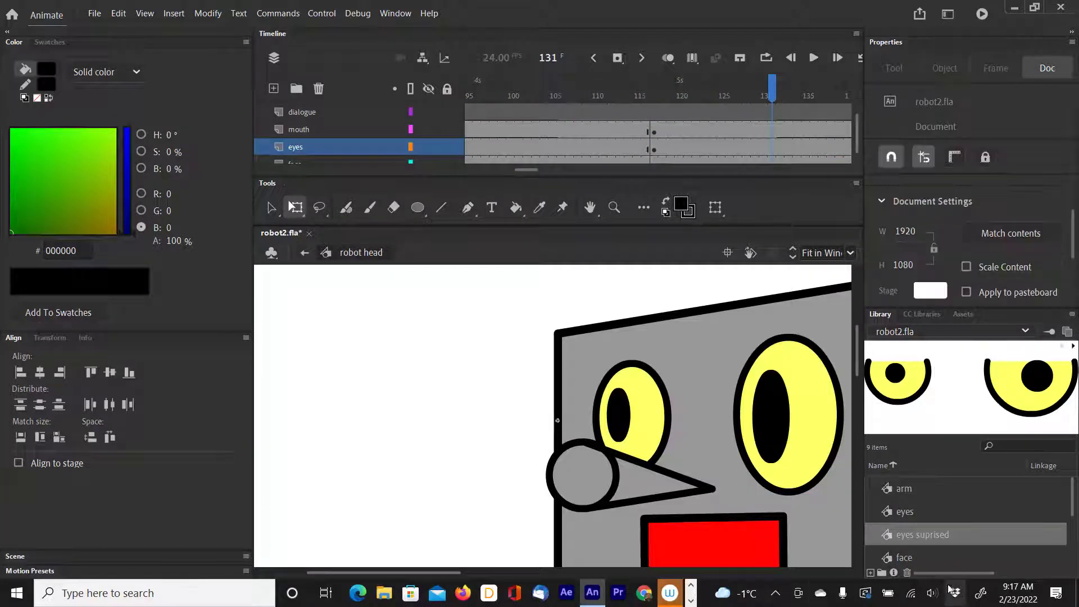
{"action": "left_click", "coordinate": [306, 254]}
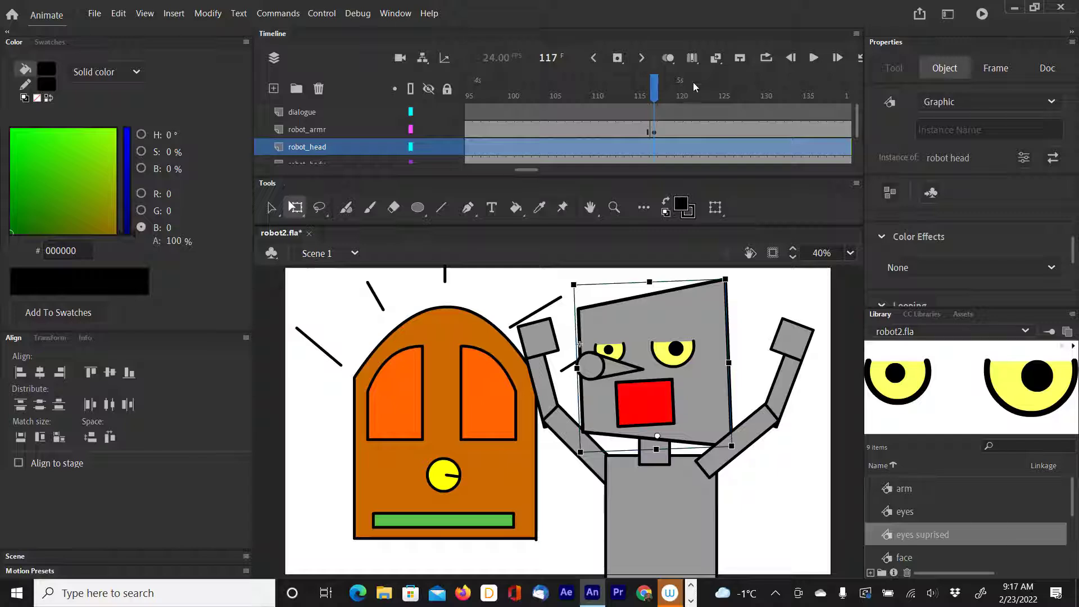
{"action": "left_click_drag", "start_coordinate": [654, 96], "coordinate": [635, 151]}
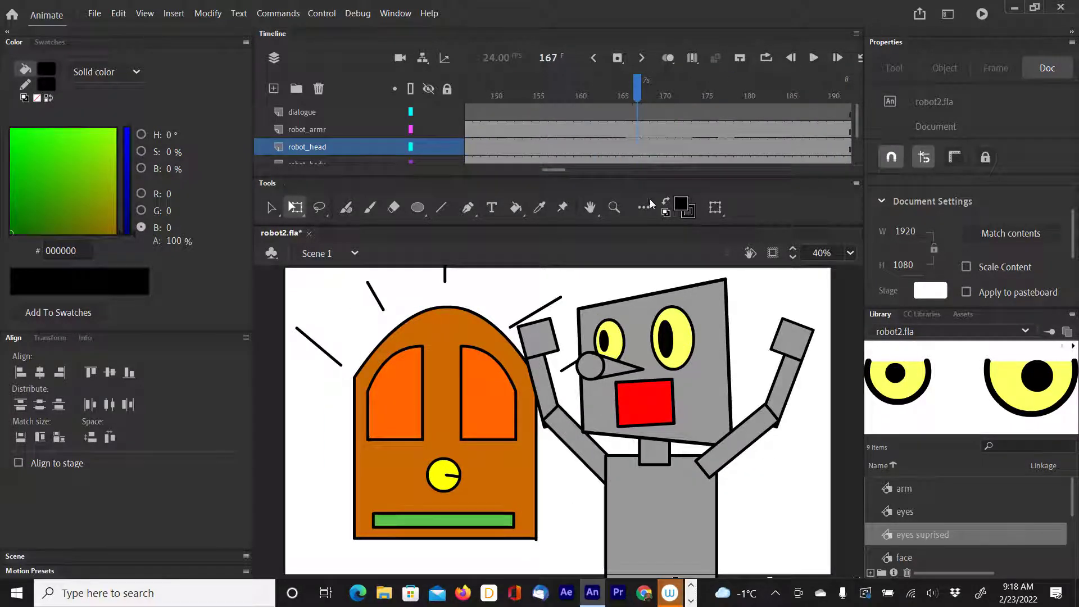
- Insert a keyframe at frame 120 on the robot_head layer and rotate the head slightly clockwise, tilting it back from the radio
{"action": "left_click_drag", "start_coordinate": [558, 169], "coordinate": [537, 177]}
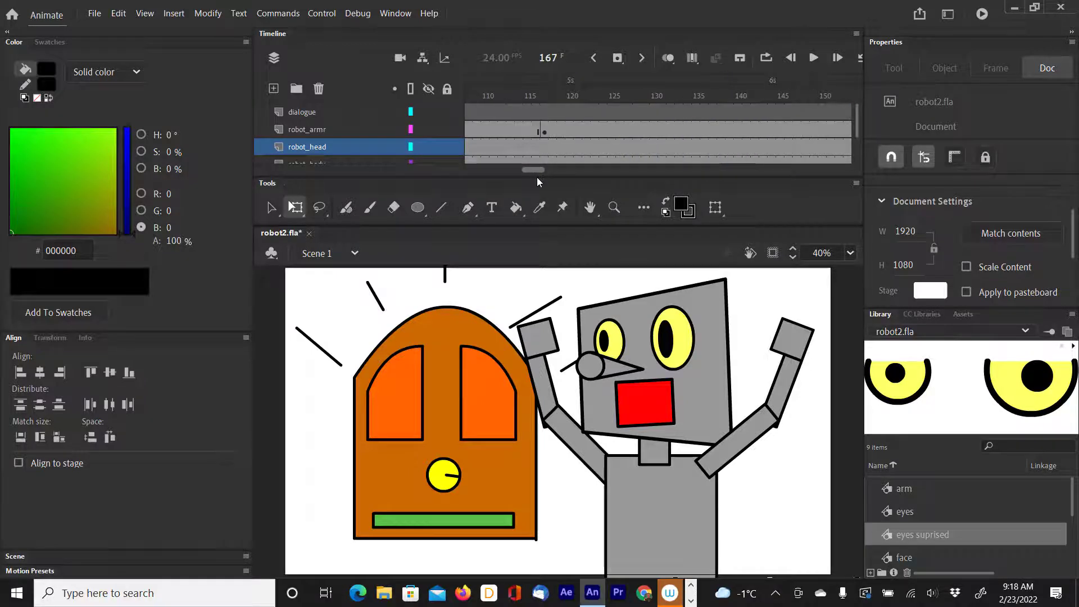
{"action": "left_click", "coordinate": [542, 149]}
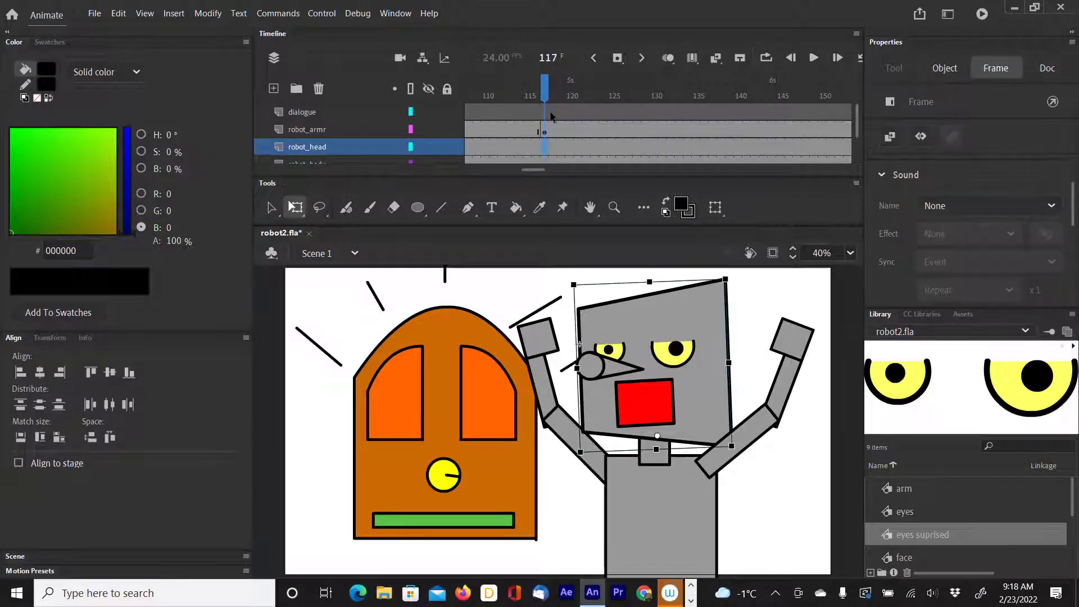
{"action": "left_click_drag", "start_coordinate": [550, 85], "coordinate": [576, 80]}
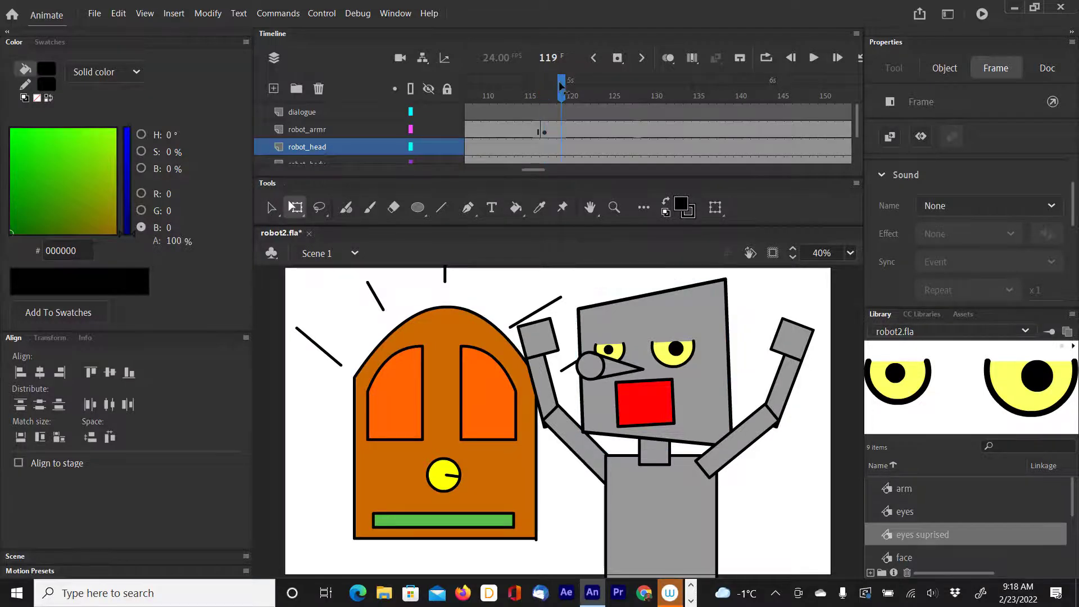
{"action": "mouse_move", "coordinate": [548, 9]}
{"action": "left_mouse_down"}
{"action": "mouse_move", "coordinate": [515, 19]}
{"action": "mouse_move", "coordinate": [533, 14]}
{"action": "left_mouse_up"}
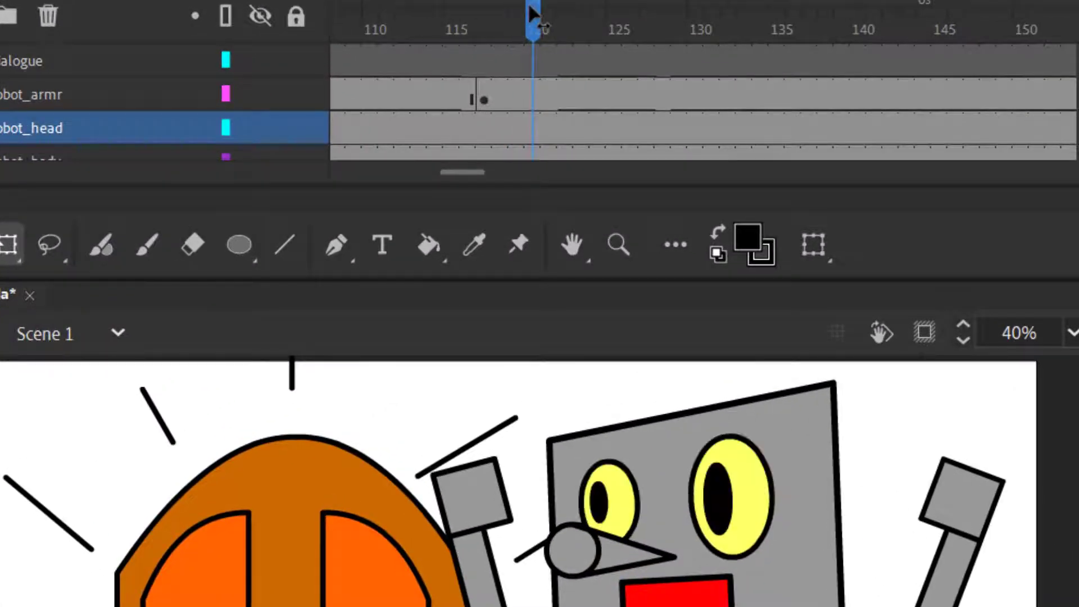
{"action": "right_click", "coordinate": [533, 125]}
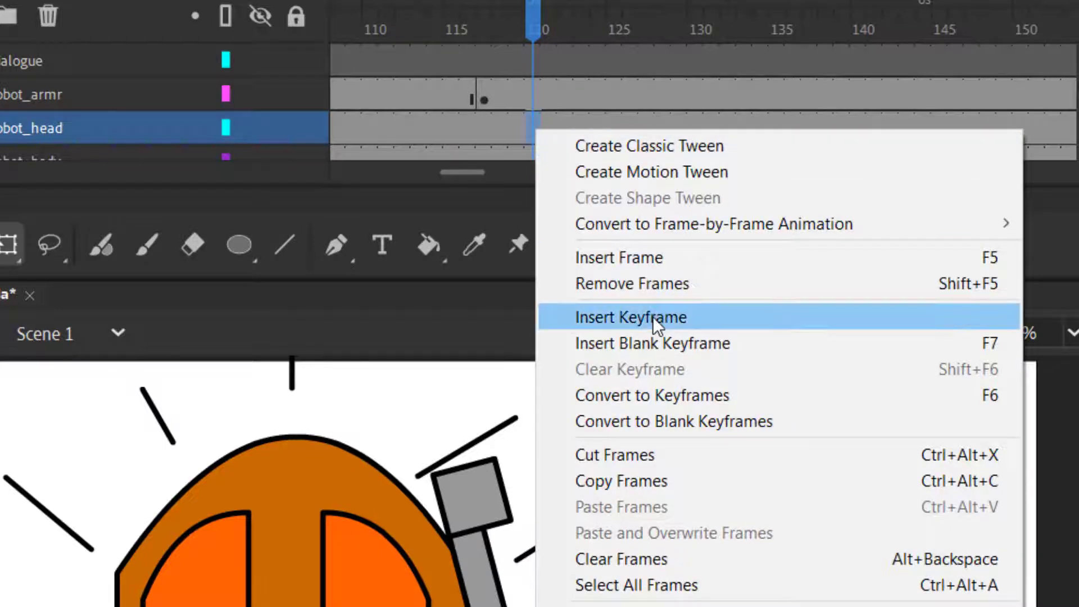
{"action": "left_click", "coordinate": [652, 315]}
{"action": "left_click_drag", "start_coordinate": [851, 390], "coordinate": [910, 397]}
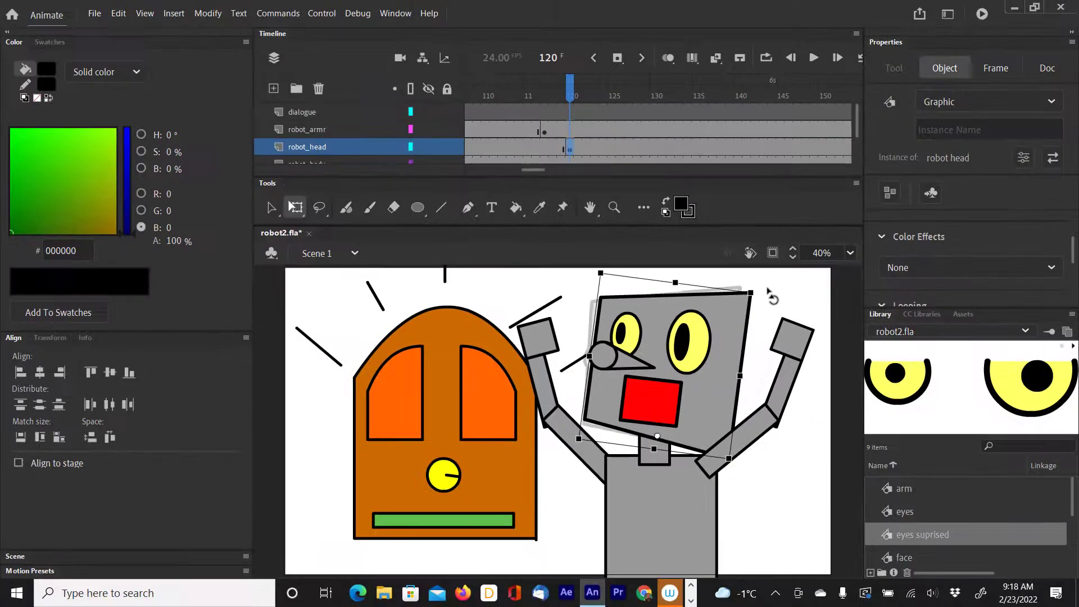
{"action": "left_click_drag", "start_coordinate": [772, 296], "coordinate": [772, 296]}
- Scrub the timeline to frame 125 to check the head tilt, and save the document
{"action": "left_click_drag", "start_coordinate": [568, 97], "coordinate": [614, 94]}
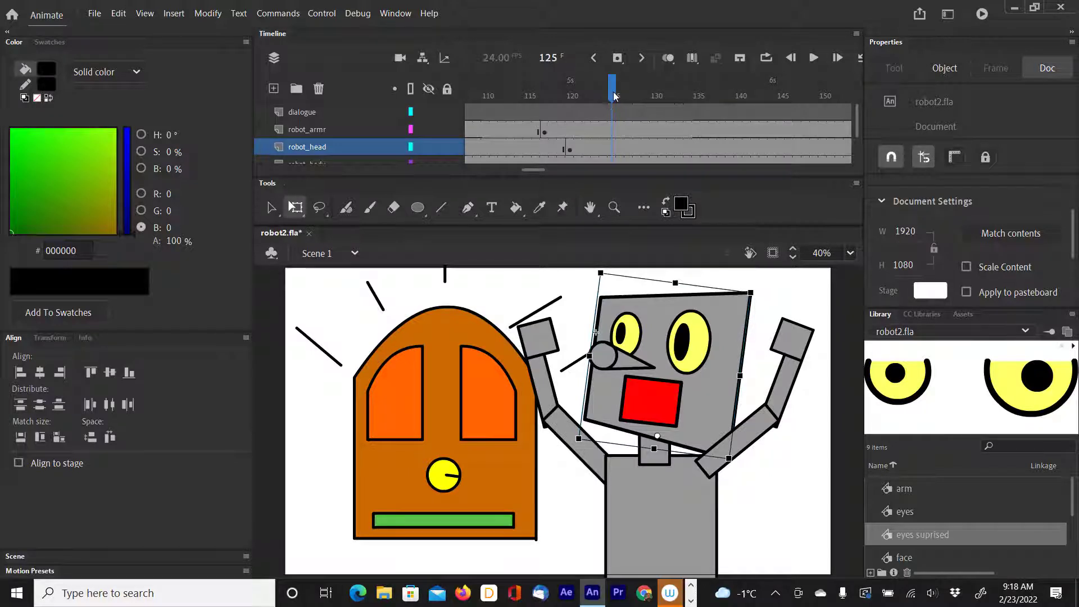
{"action": "mouse_move", "coordinate": [608, 101]}
{"action": "left_mouse_down"}
{"action": "mouse_move", "coordinate": [486, 95]}
{"action": "mouse_move", "coordinate": [635, 102]}
{"action": "mouse_move", "coordinate": [538, 98]}
{"action": "mouse_move", "coordinate": [614, 99]}
{"action": "left_mouse_up"}
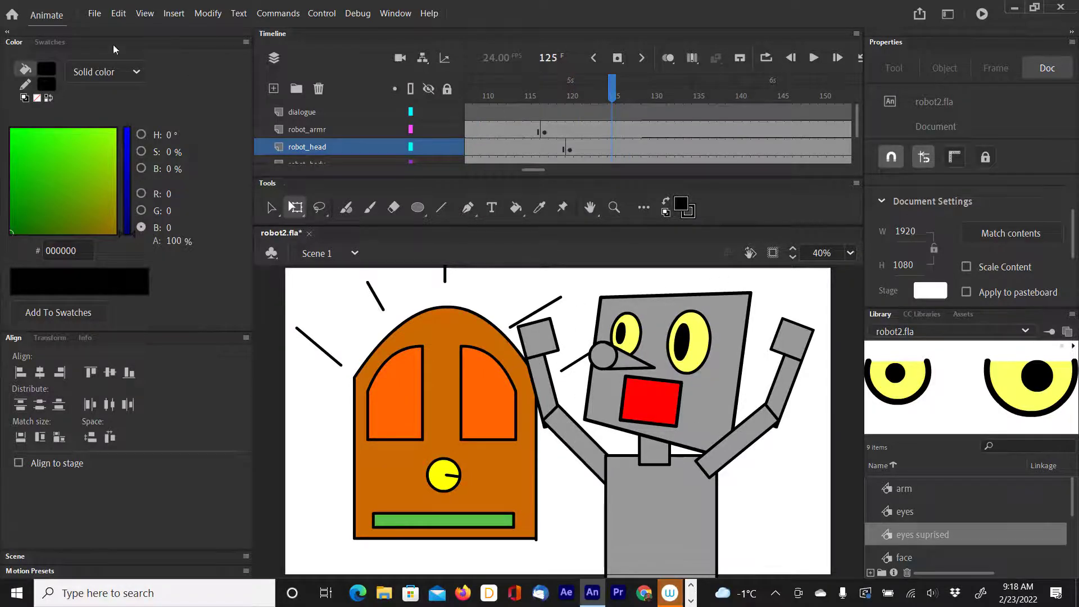
{"action": "left_click", "coordinate": [97, 14]}
{"action": "left_click", "coordinate": [119, 124]}
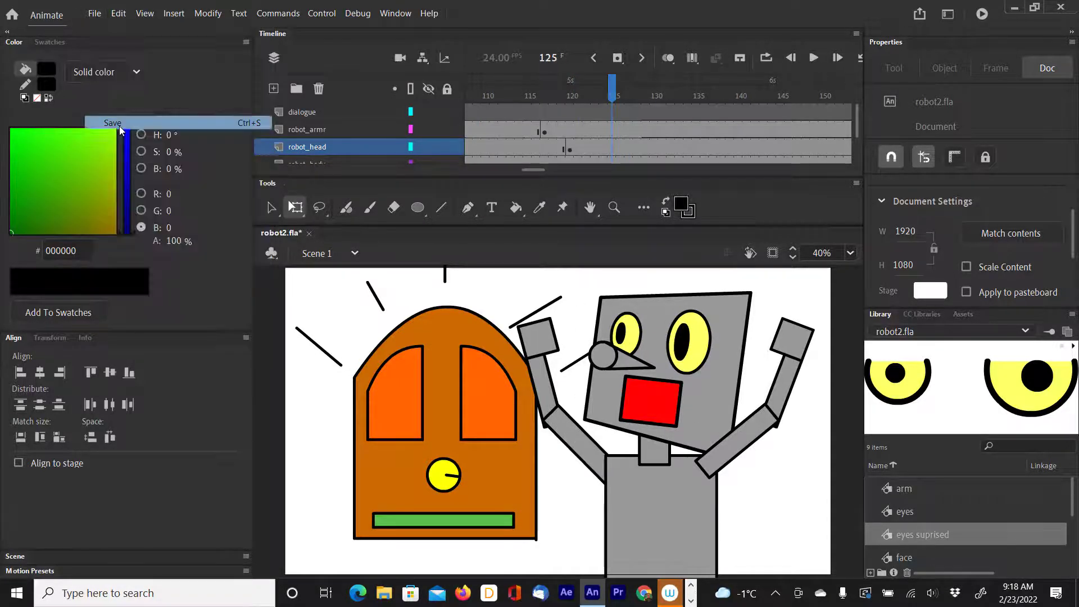